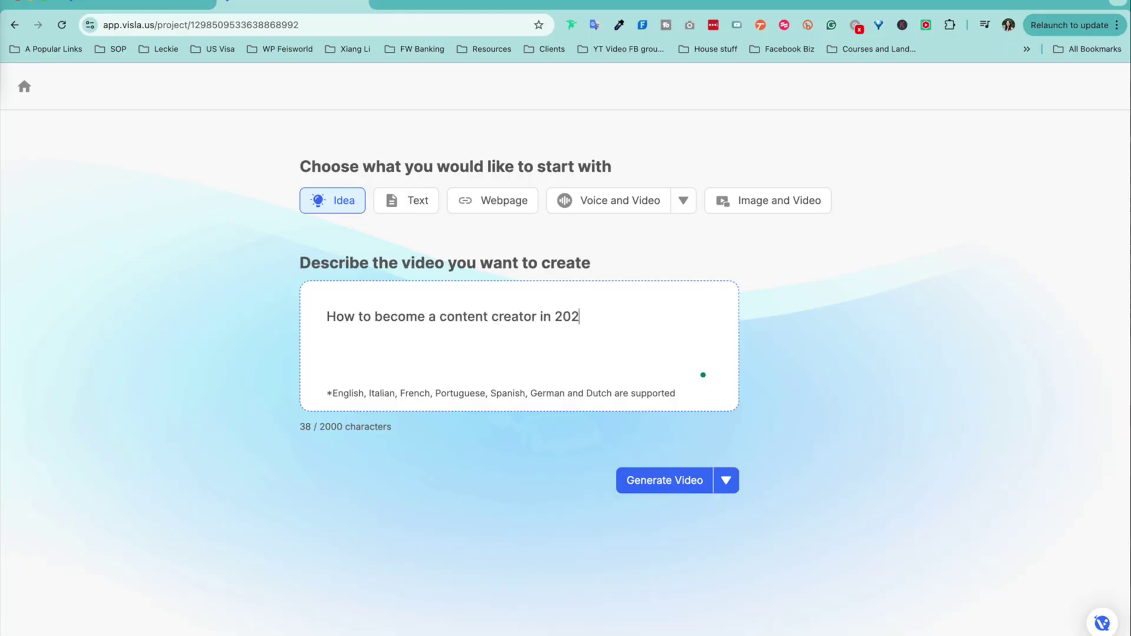
Check the B-roll and background music source options in the Generate Video dropdown
click(728, 481)
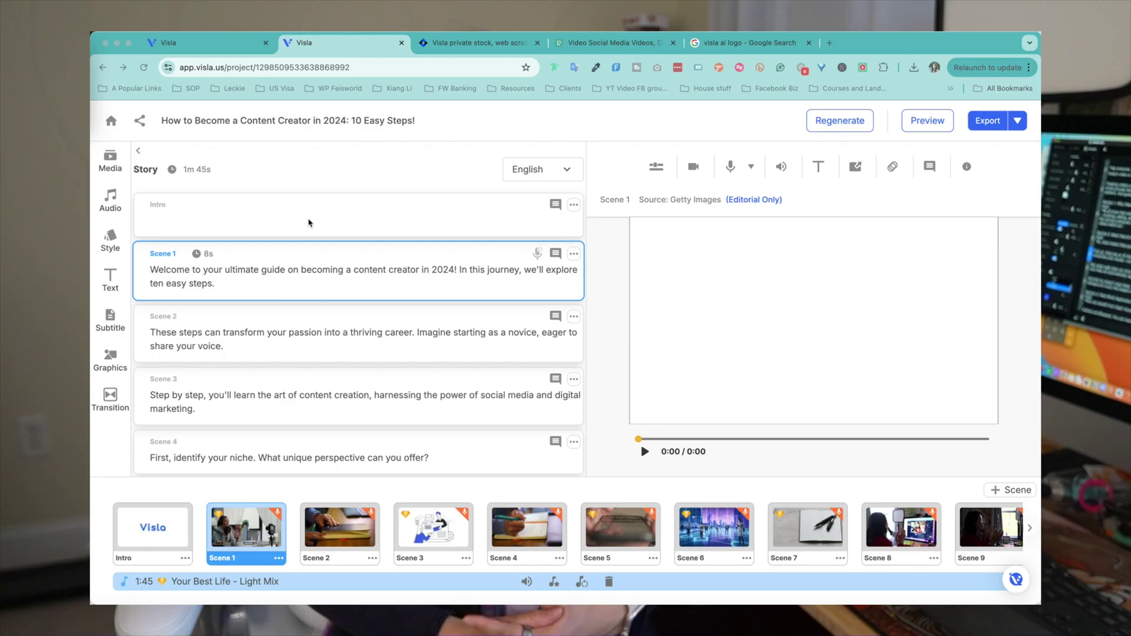
scroll(310, 222, down, 5)
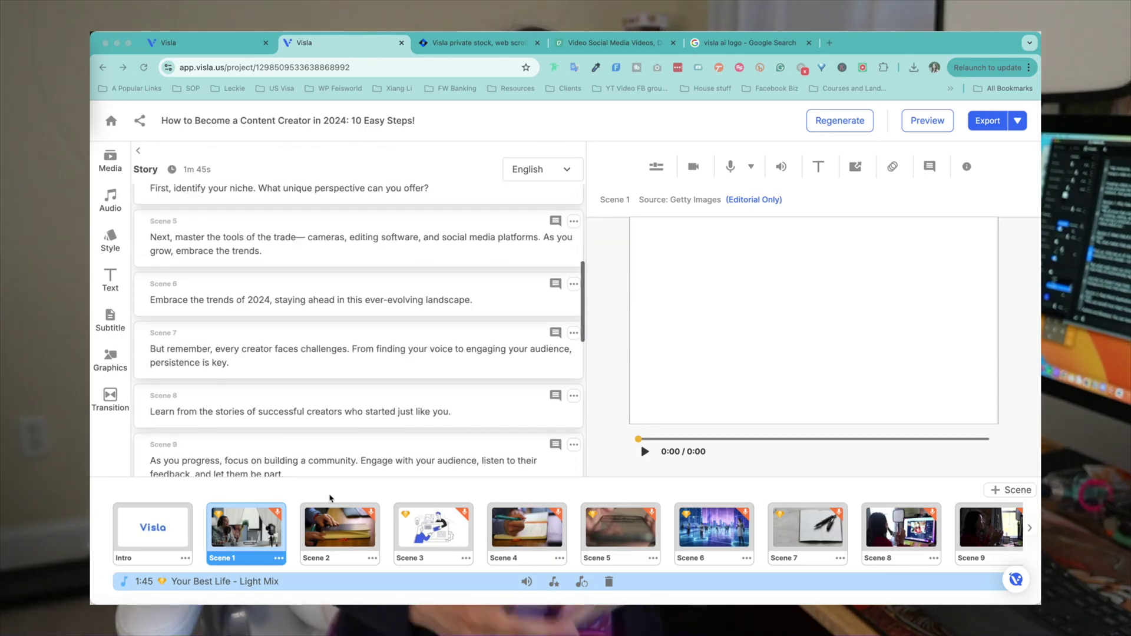
scroll(310, 223, up, 5)
Preview Scene 4, the Intro and Scene 1, then look at the stock media and audio panels
click(469, 539)
click(501, 536)
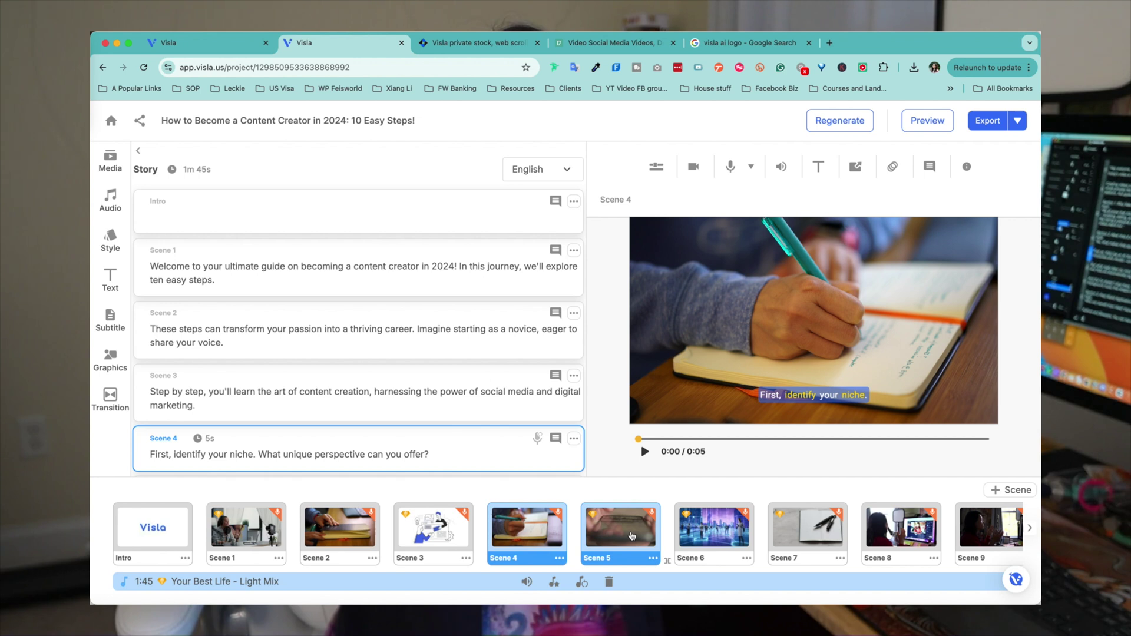
click(645, 451)
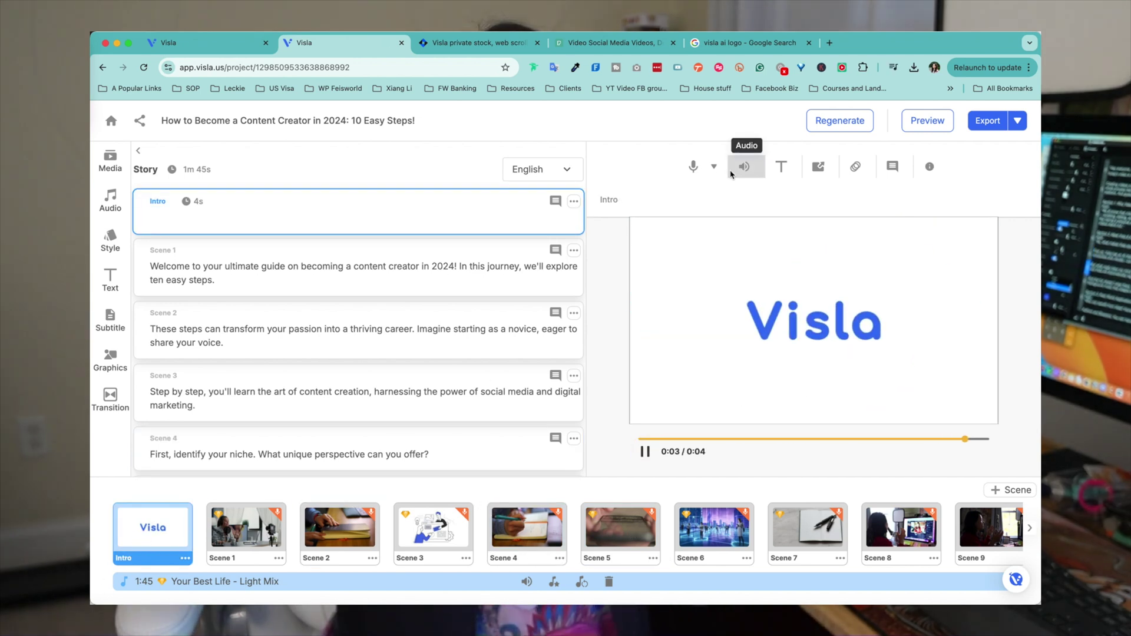
click(366, 272)
click(111, 159)
click(110, 200)
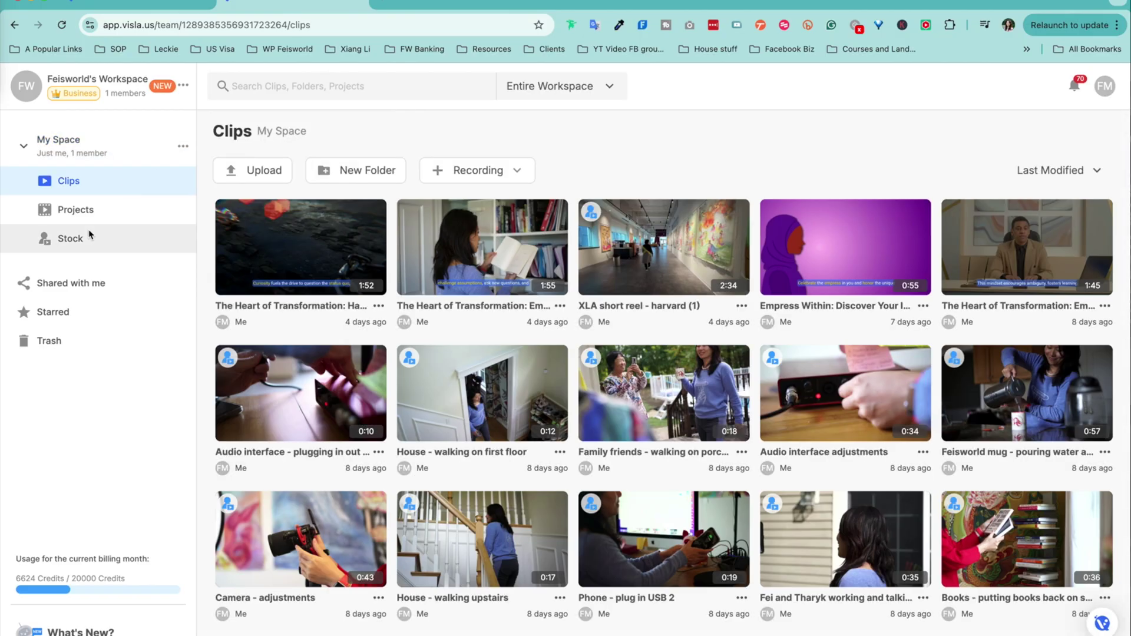
Review the Private Stock tags of the House - walking upstairs clip and view its clip page
click(125, 212)
click(107, 238)
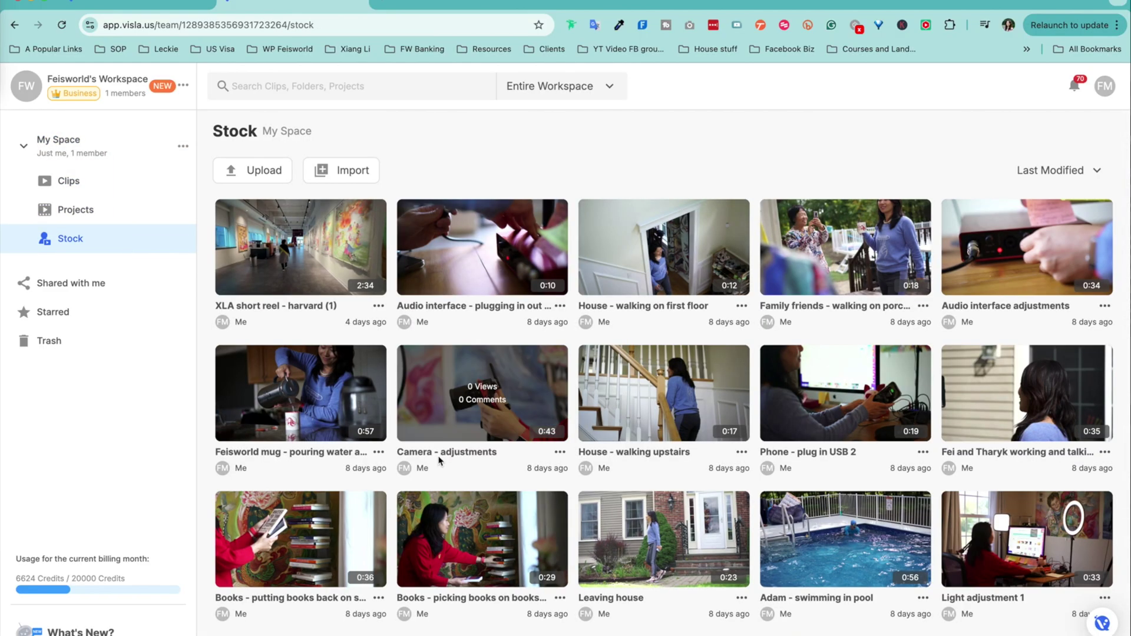
scroll(669, 294, down, 2)
click(669, 294)
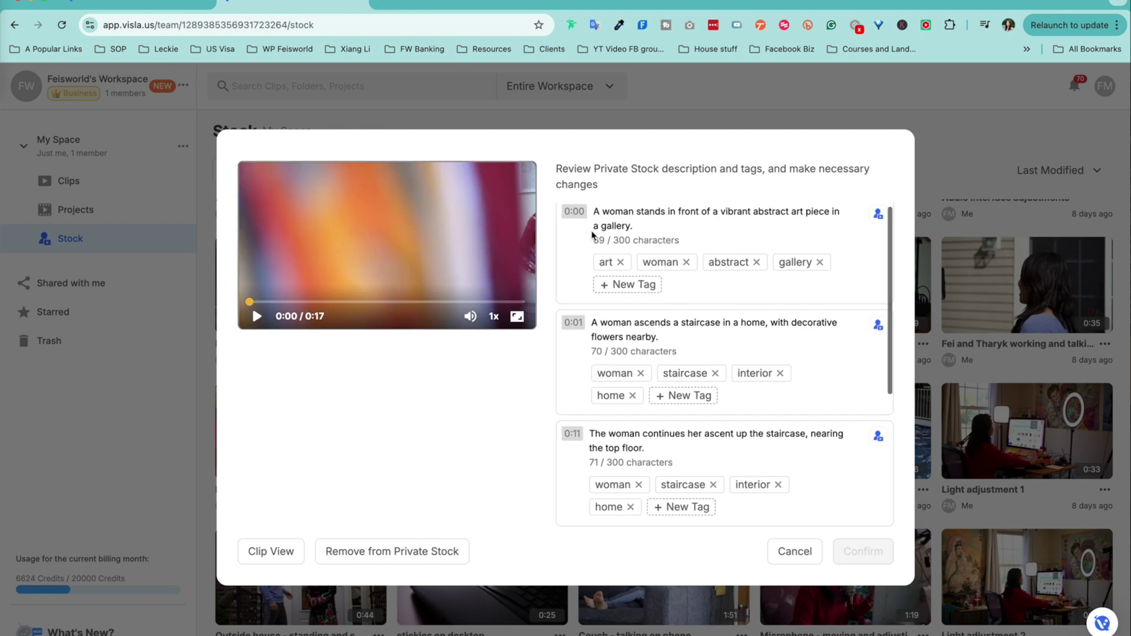
scroll(720, 361, down, 3)
scroll(888, 336, down, 1)
click(294, 560)
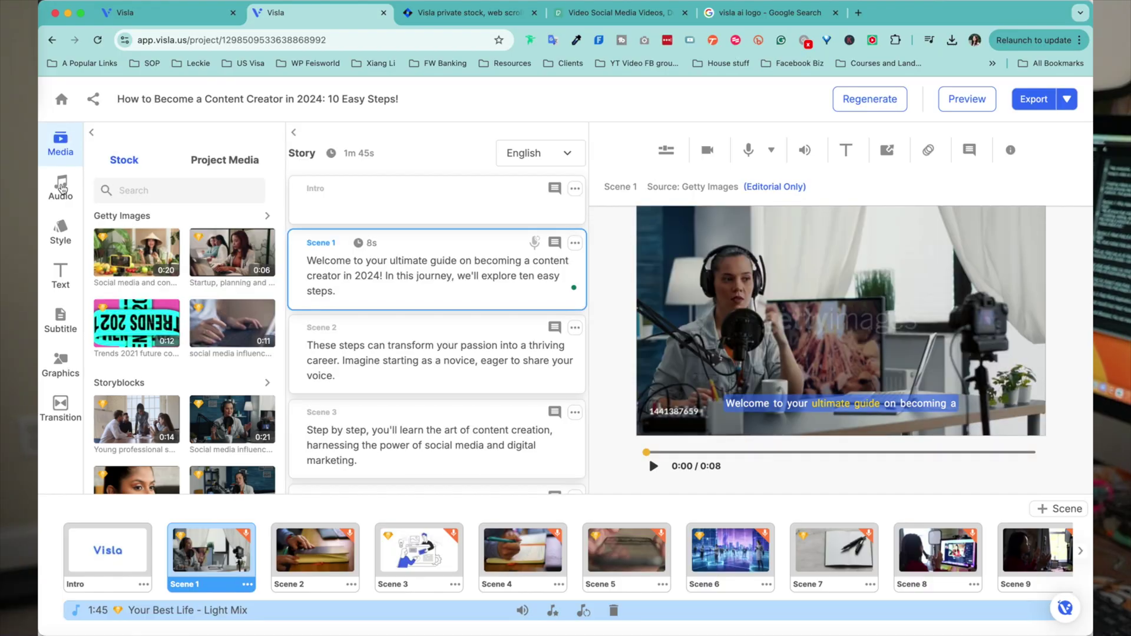
Look through the video's Audio, Style, Text and Subtitle settings
scroll(164, 293, down, 5)
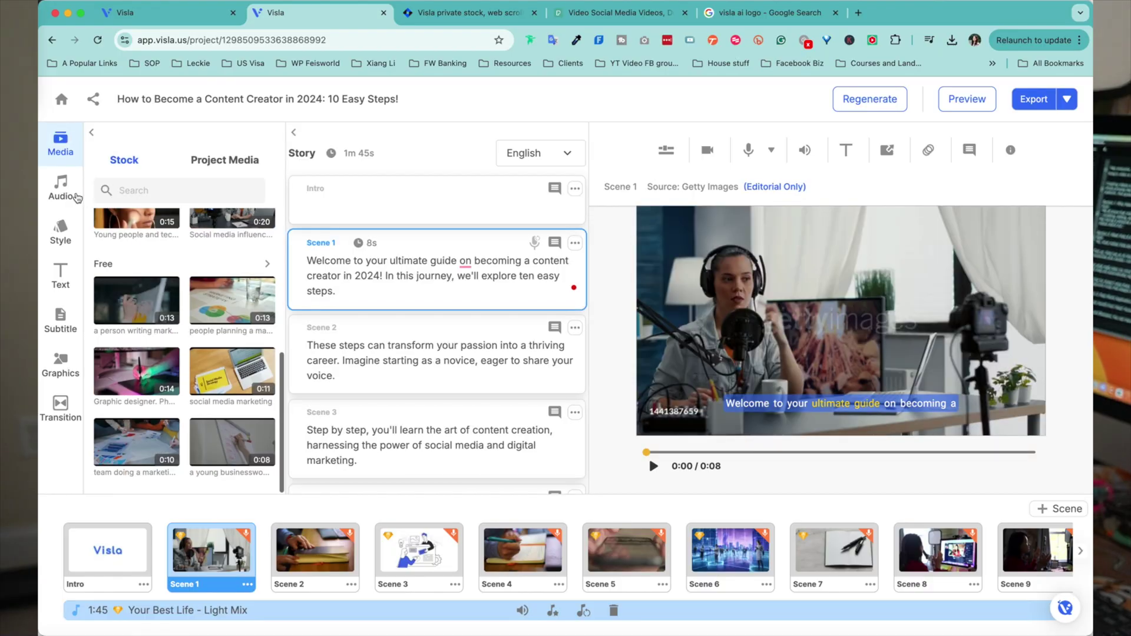
click(76, 197)
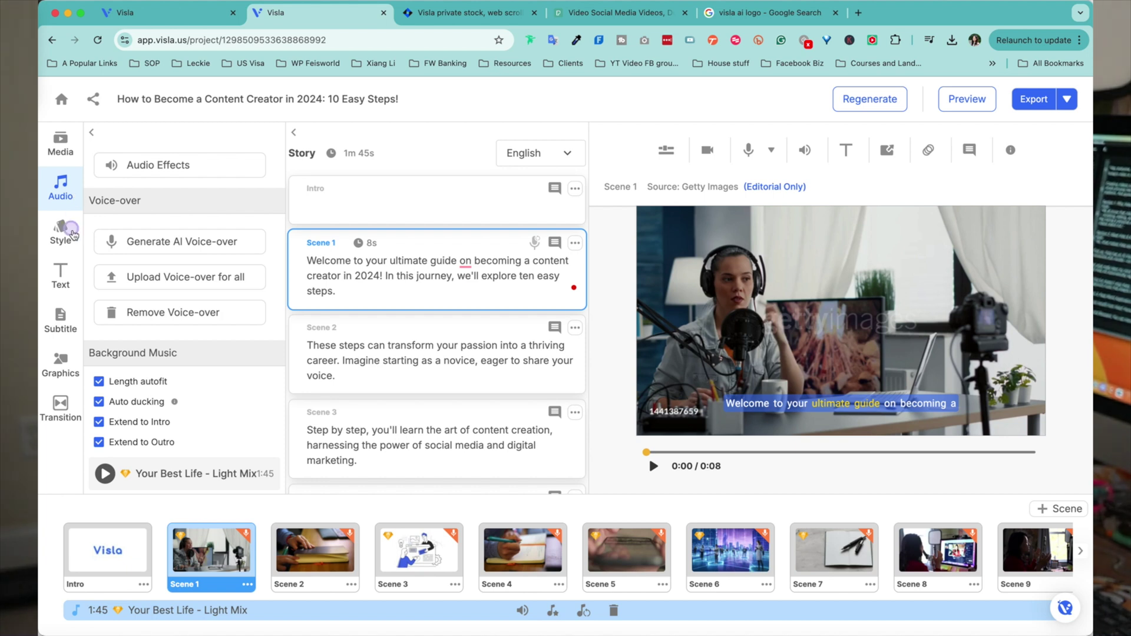
click(73, 234)
click(66, 277)
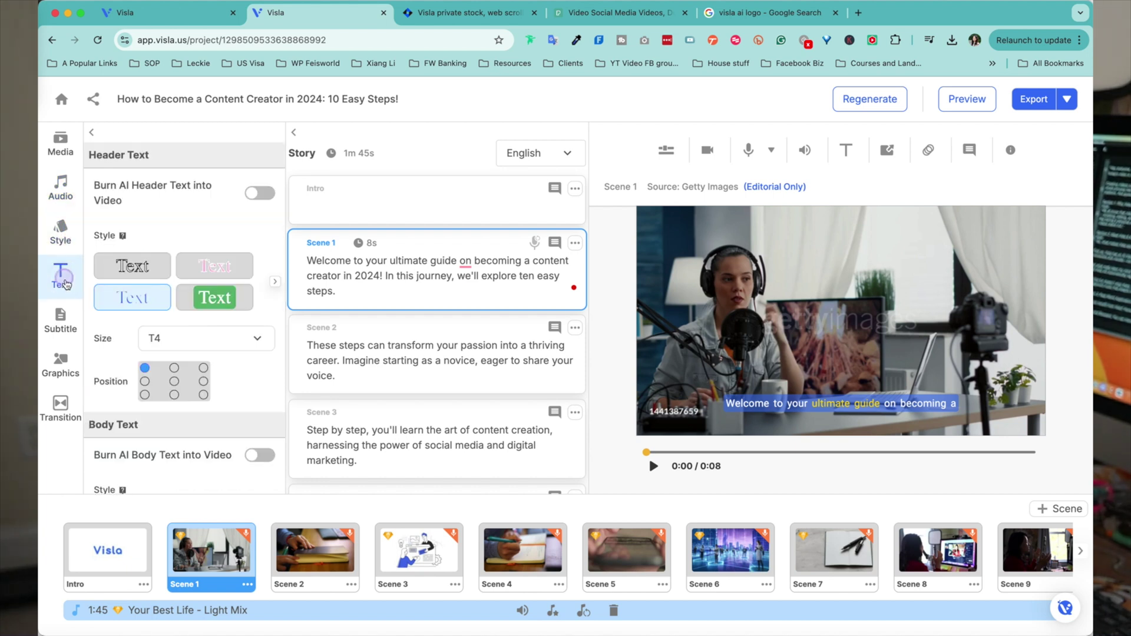
click(61, 315)
scroll(864, 556, right, 5)
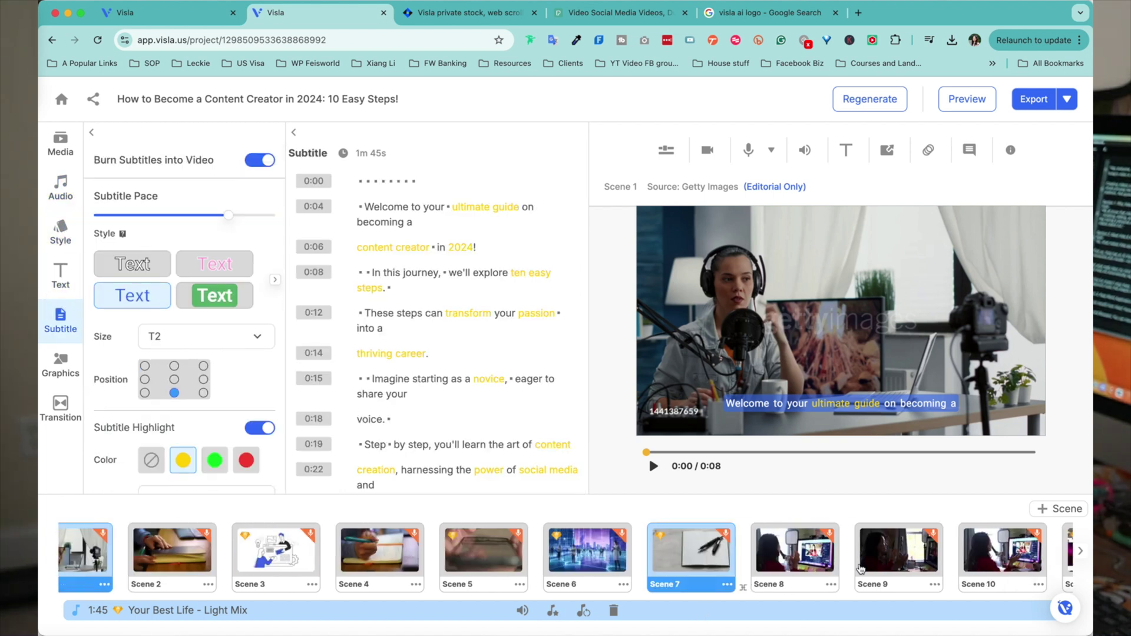
scroll(863, 557, right, 8)
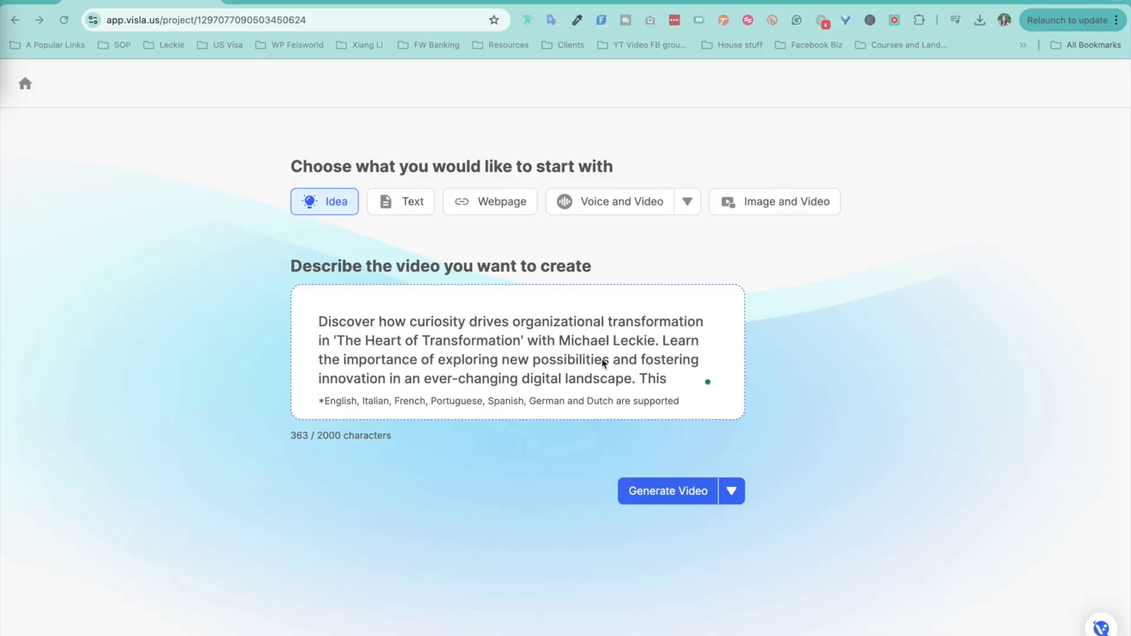
Generate The Heart of Transformation video from the curiosity-and-transformation description
scroll(676, 363, down, 1)
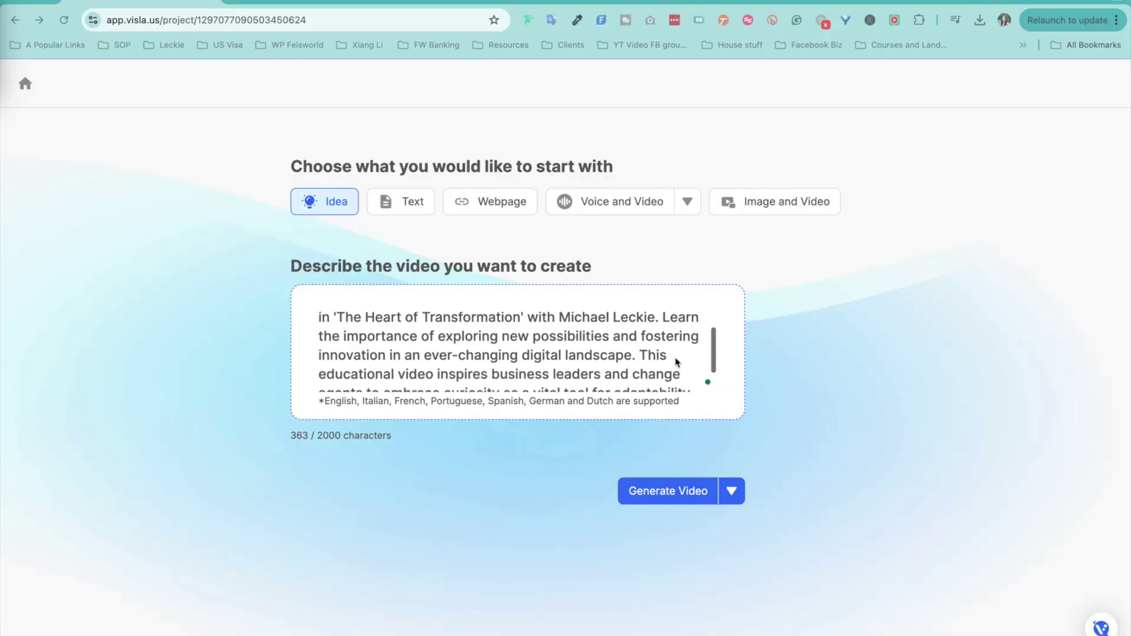
scroll(677, 374, down, 2)
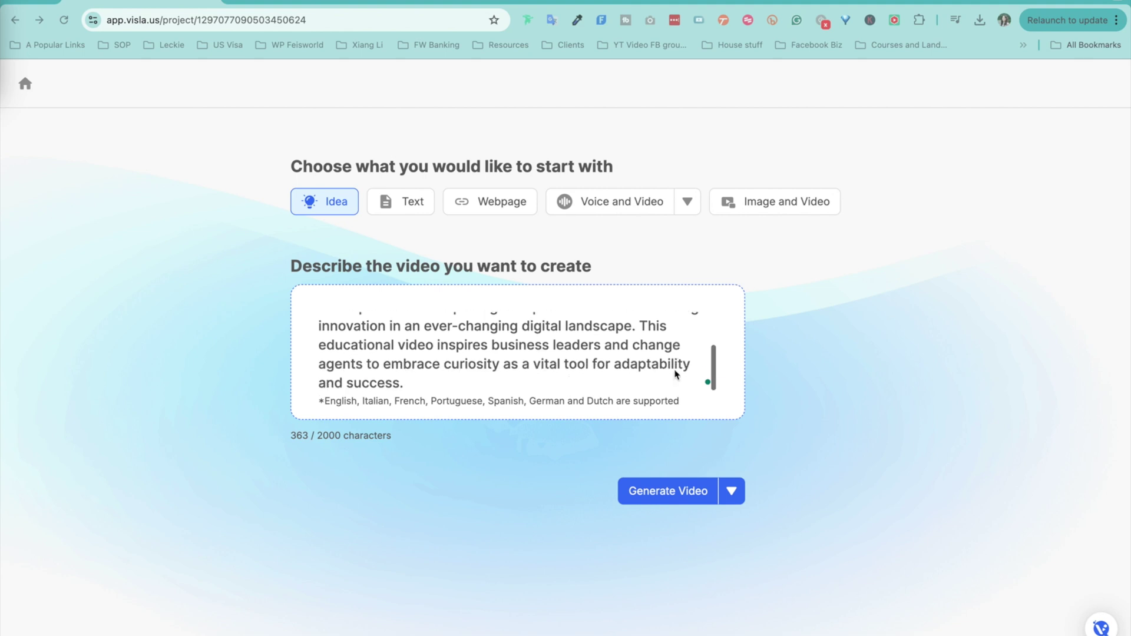
click(685, 500)
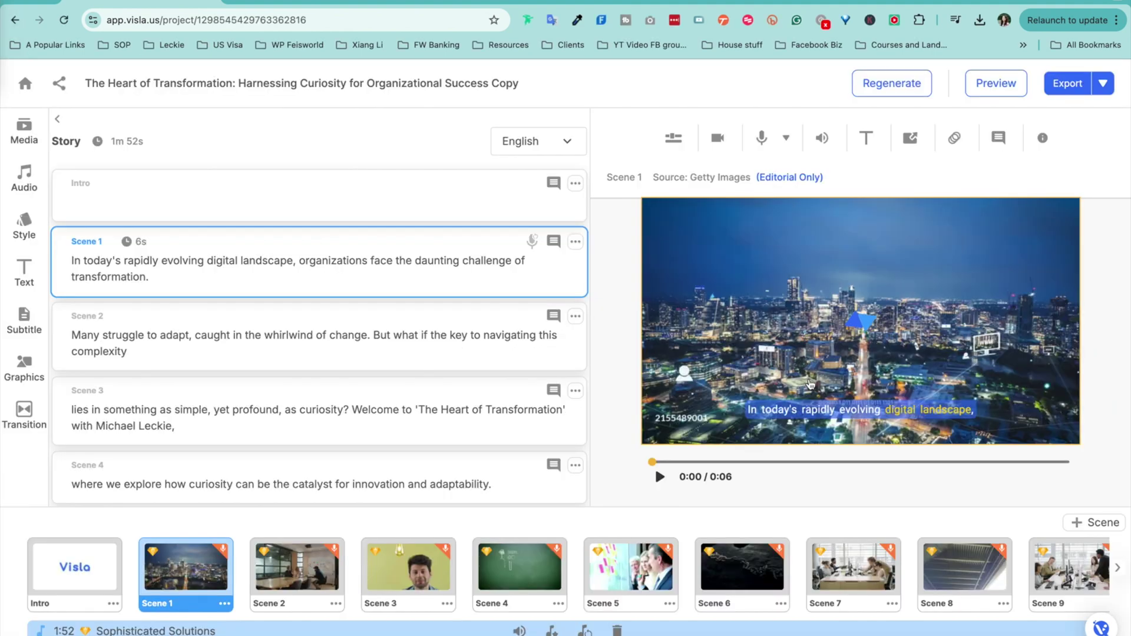
scroll(416, 437, down, 8)
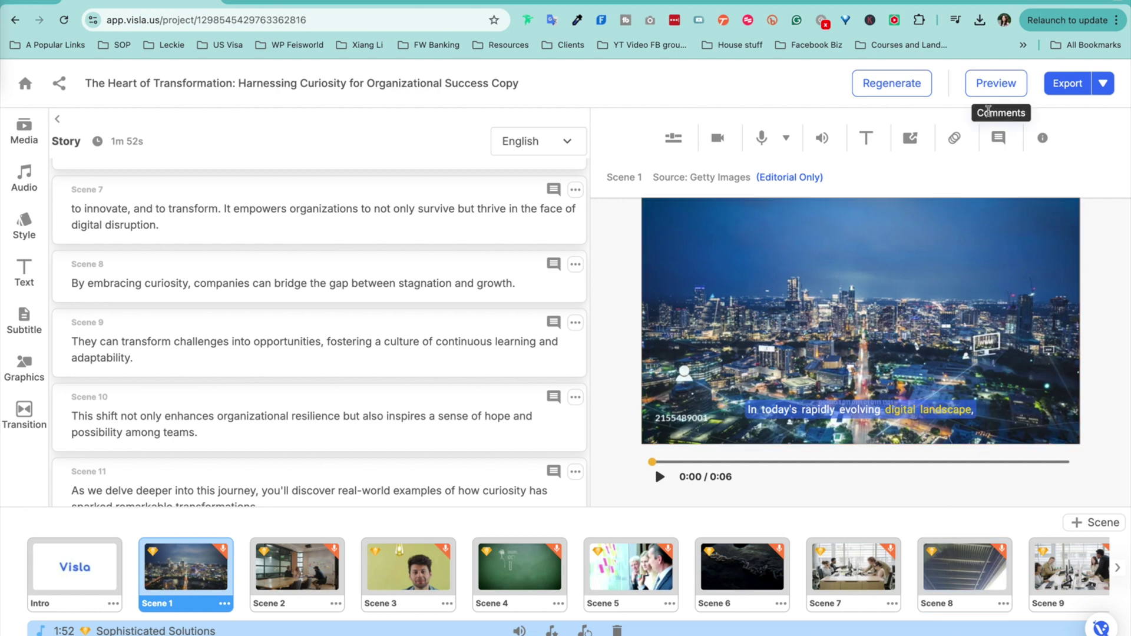
click(996, 83)
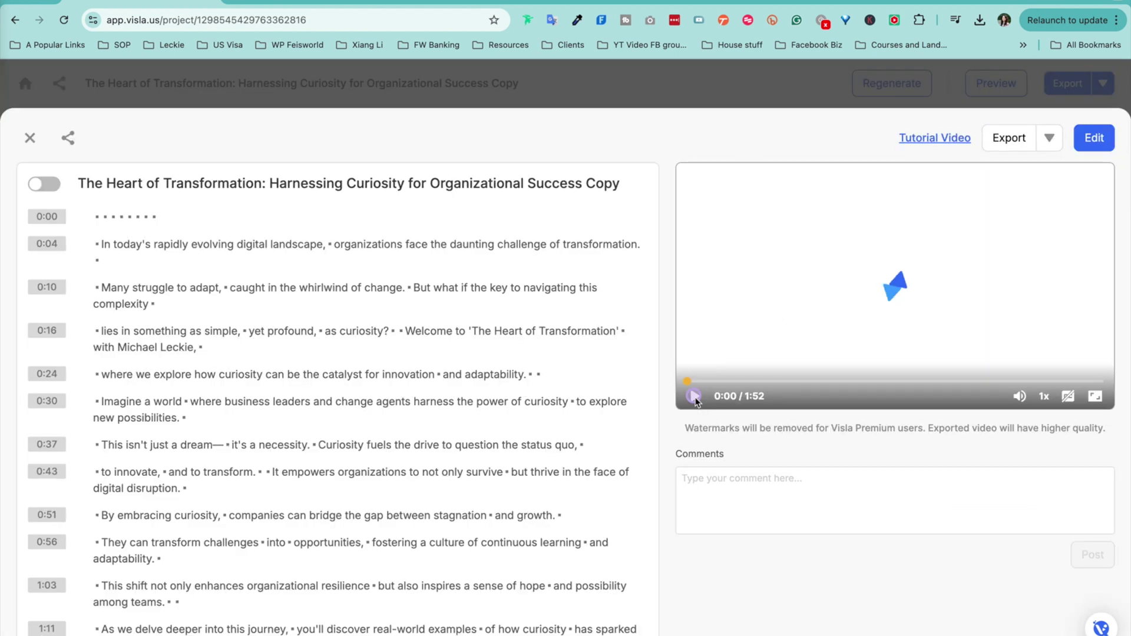
Play the preview, skipping ahead to 0:10 and 0:26, and pause it at 0:30
key(XF86AudioRaiseVolume)
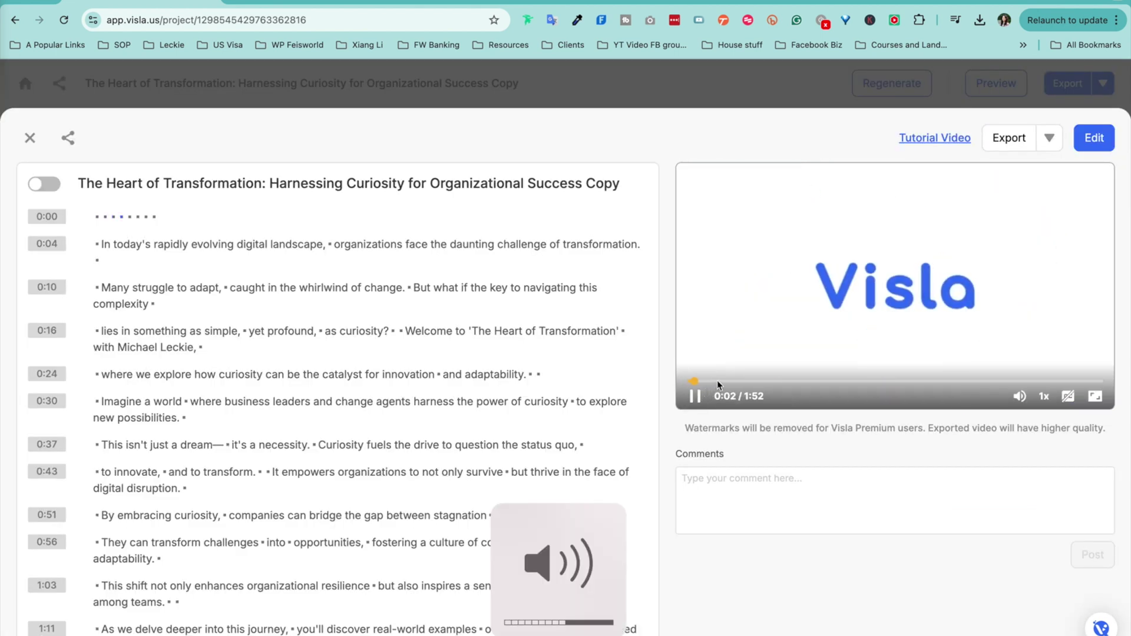
click(718, 381)
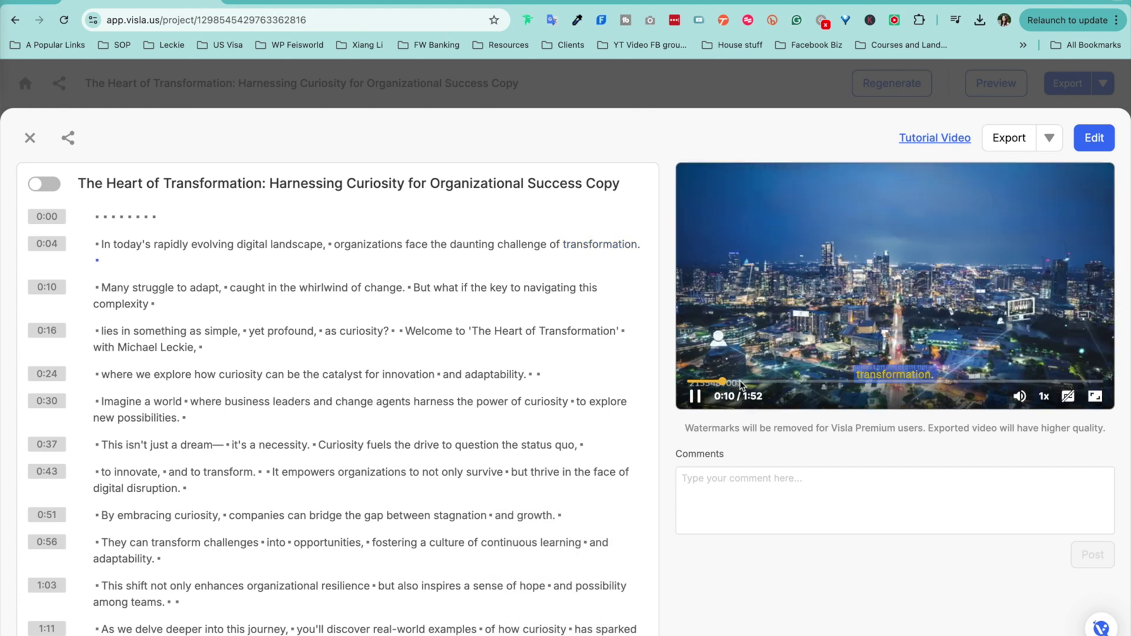
click(777, 497)
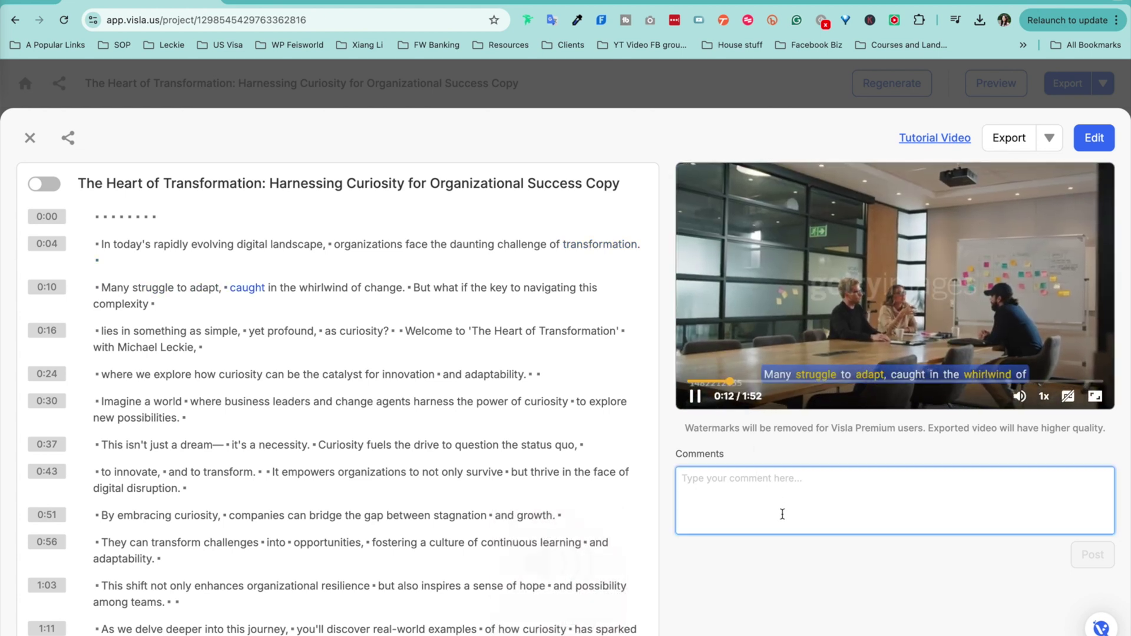
key(XF86AudioRaiseVolume)
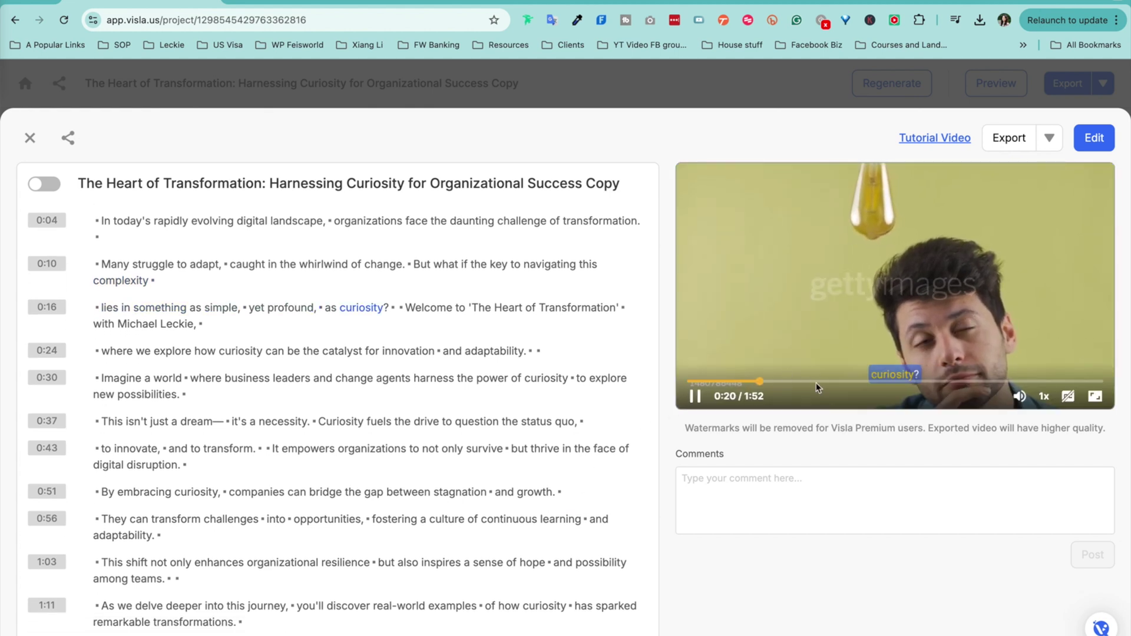
click(787, 382)
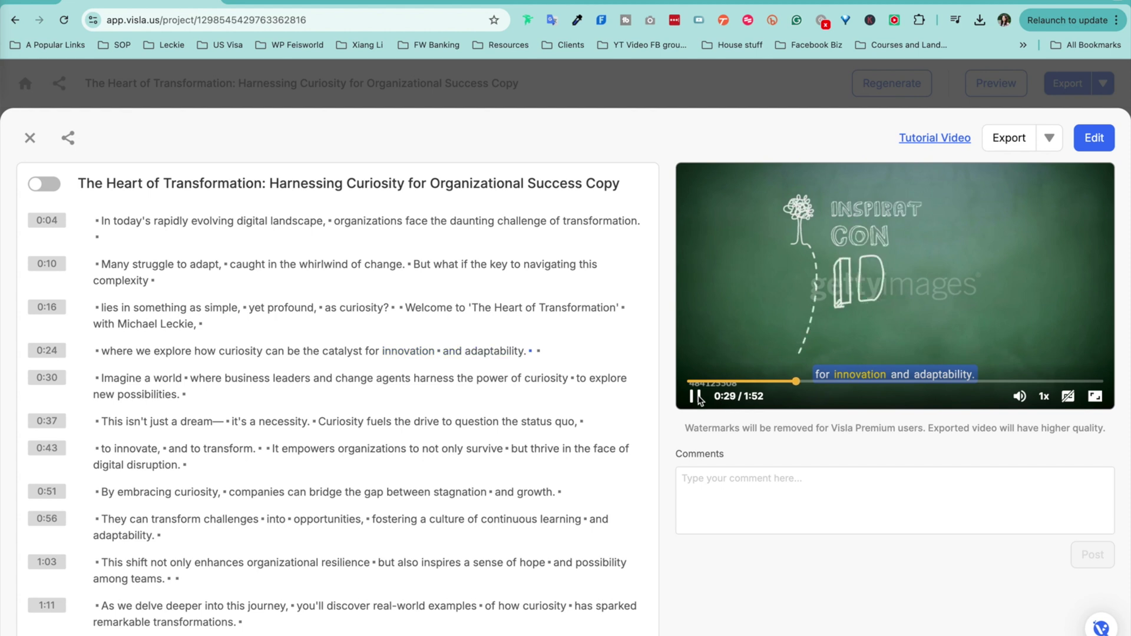
click(696, 396)
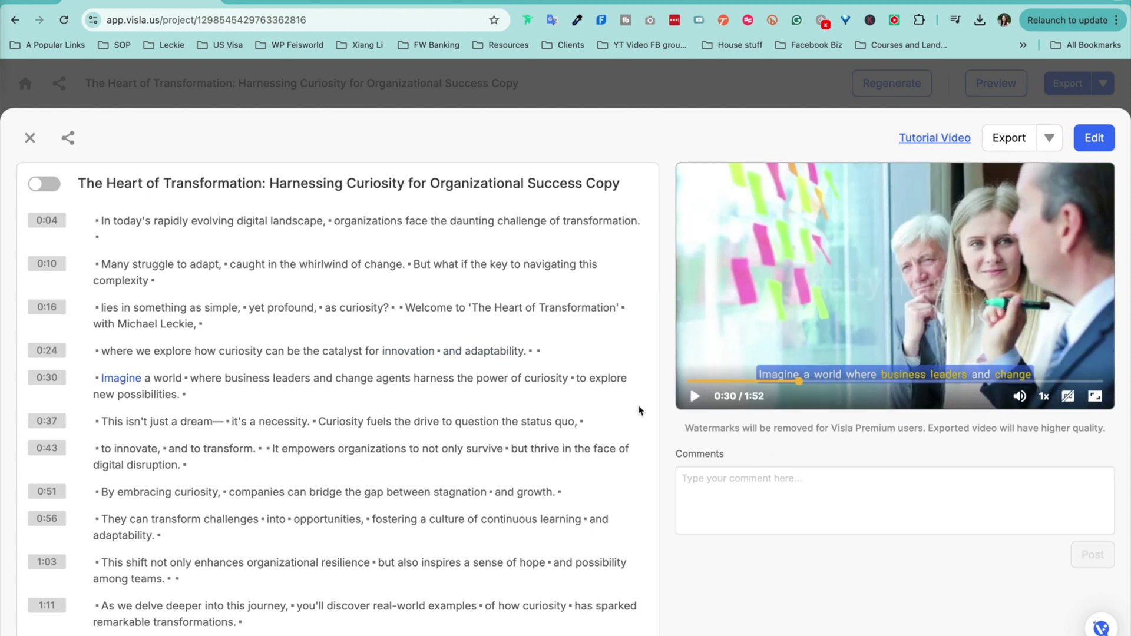
Highlight the transcript from 'world' through the 1:03 line, then close the preview
scroll(320, 285, down, 2)
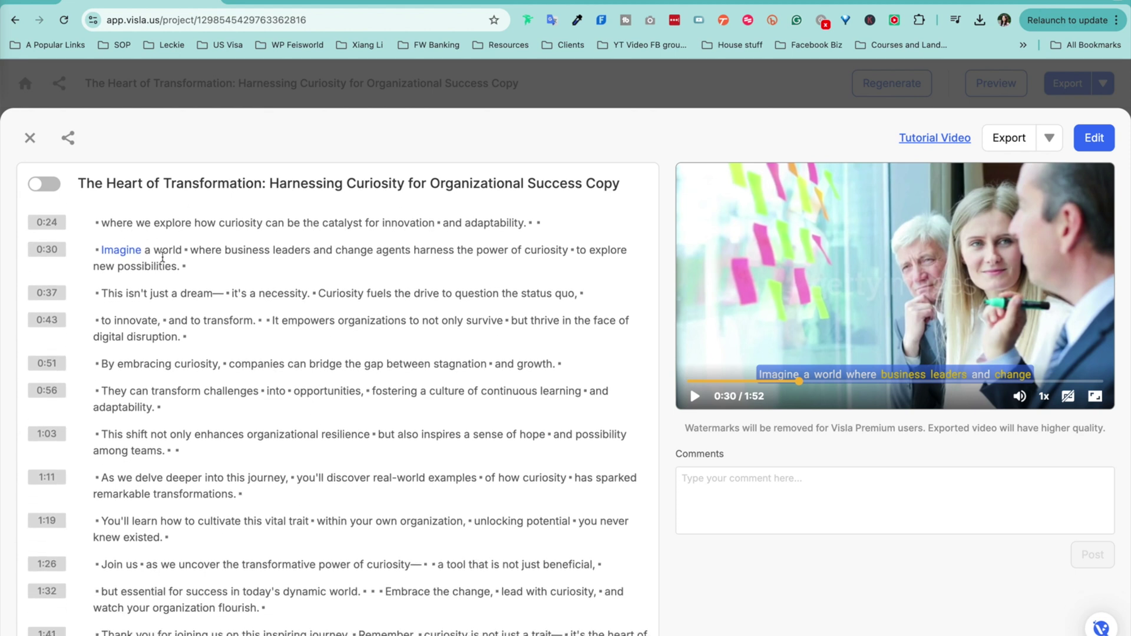
drag(163, 258, 249, 511)
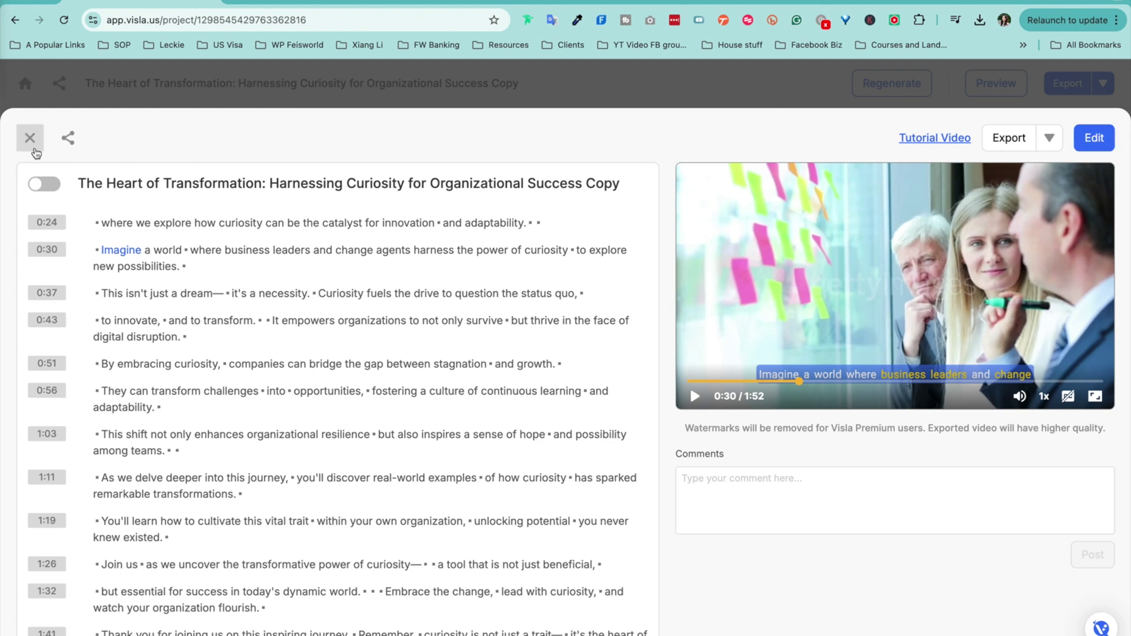
click(30, 139)
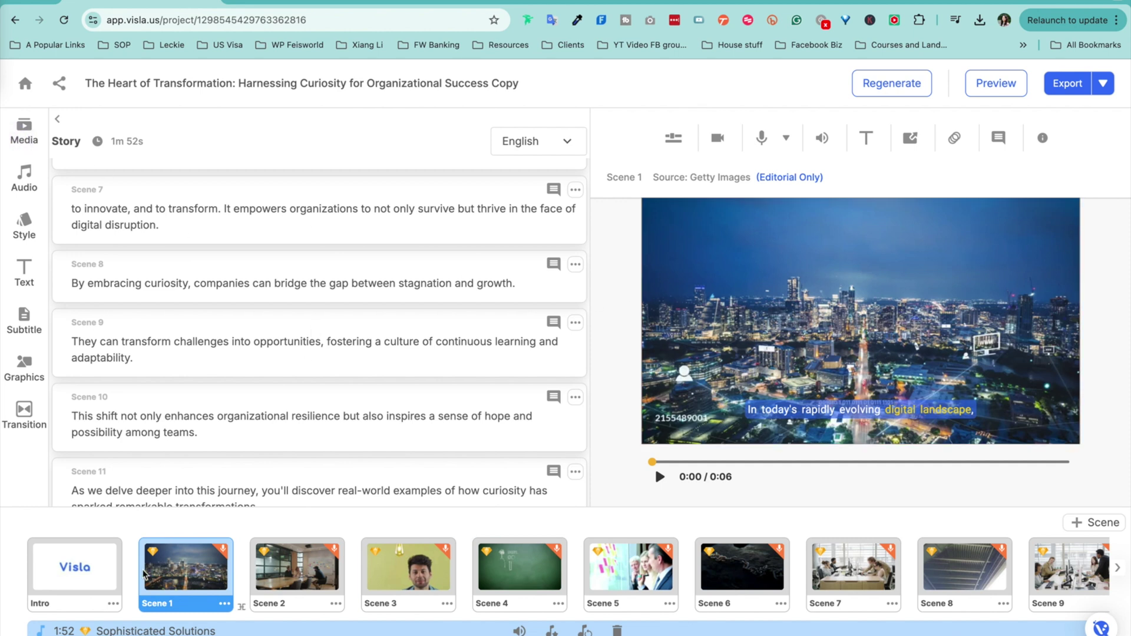
super+click(324, 580)
click(271, 589)
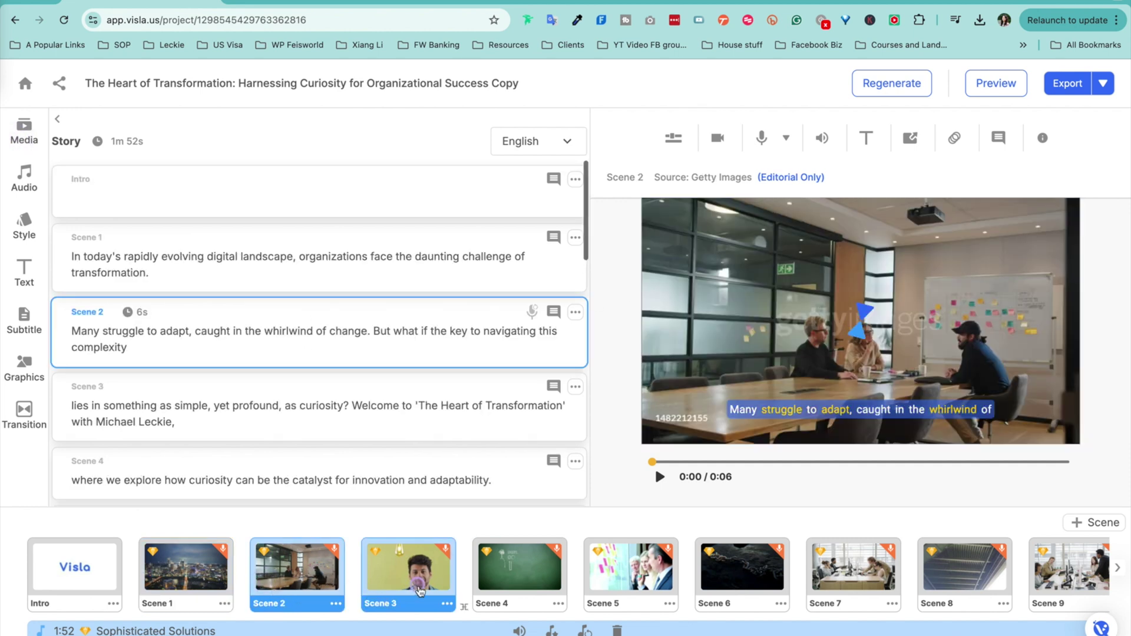
click(418, 587)
super+click(519, 582)
click(520, 584)
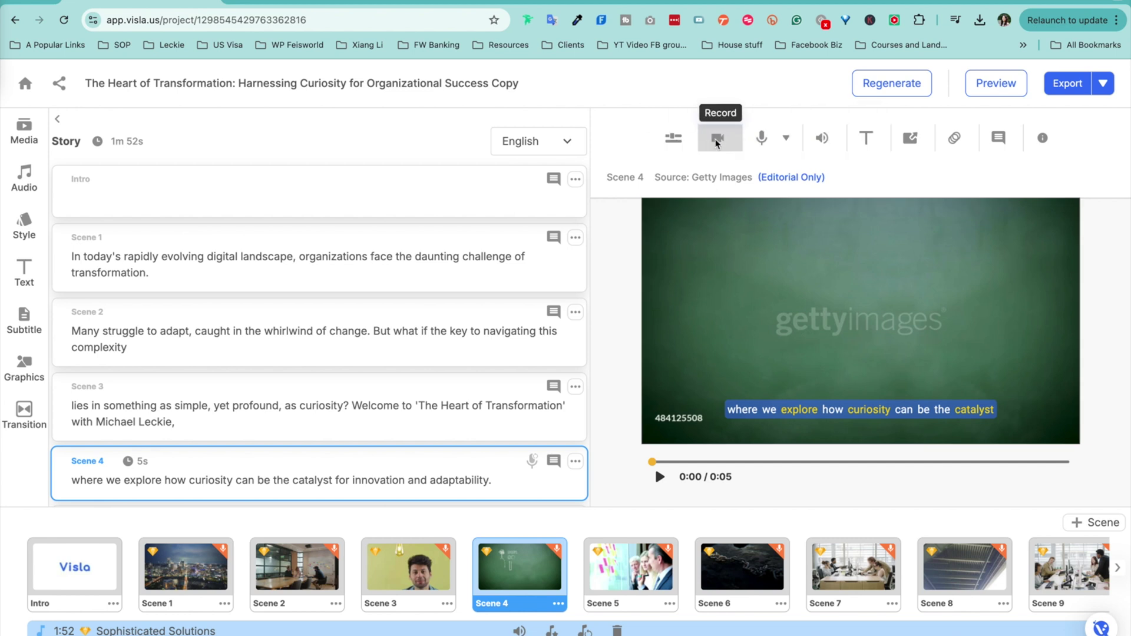
click(839, 144)
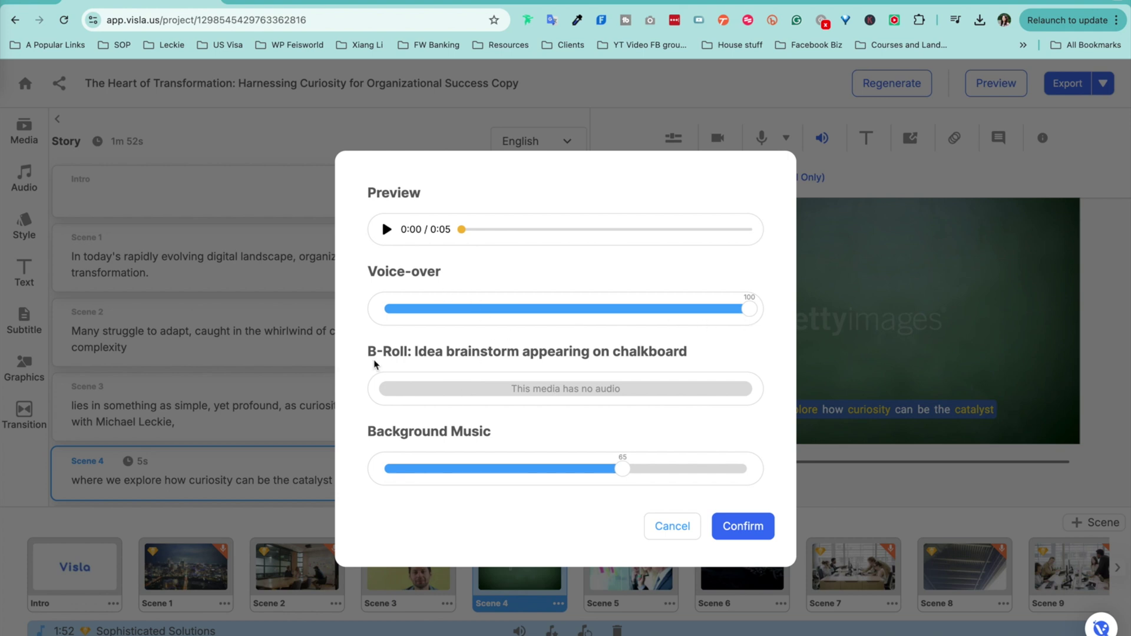
click(675, 528)
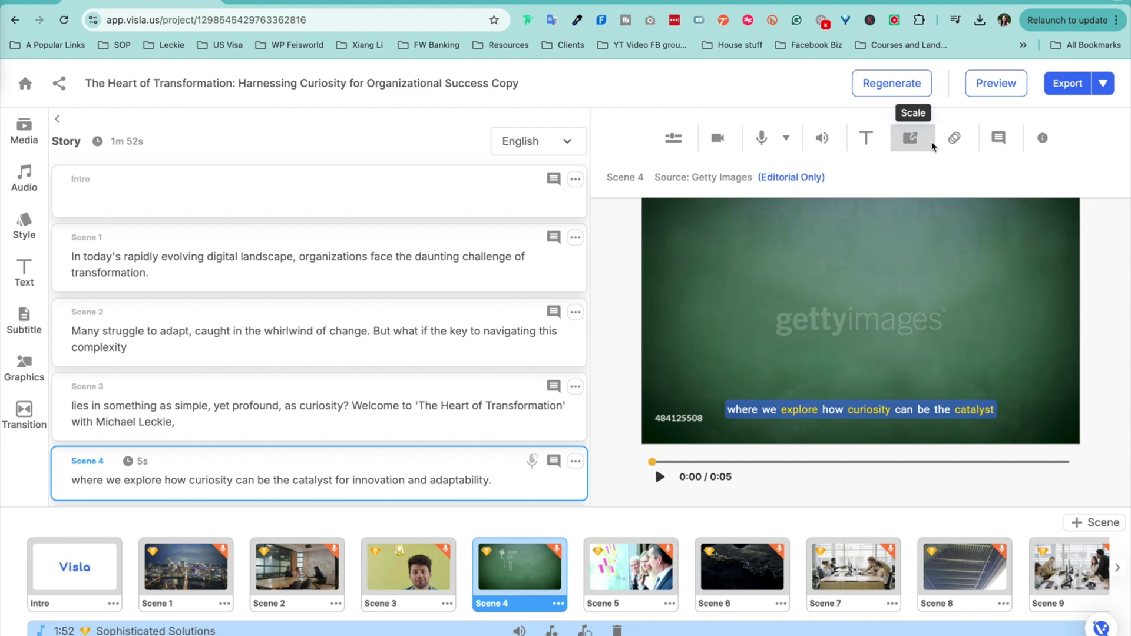
scroll(288, 475, down, 5)
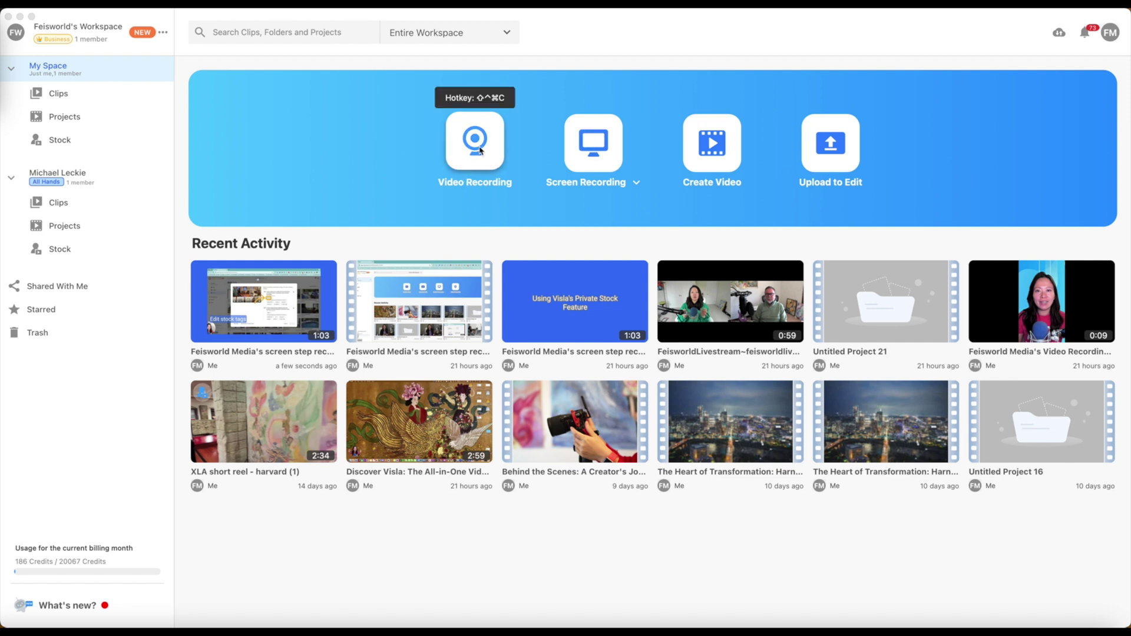
View the Screen Step Recorder option among the screen recording modes, then dismiss the list
click(636, 183)
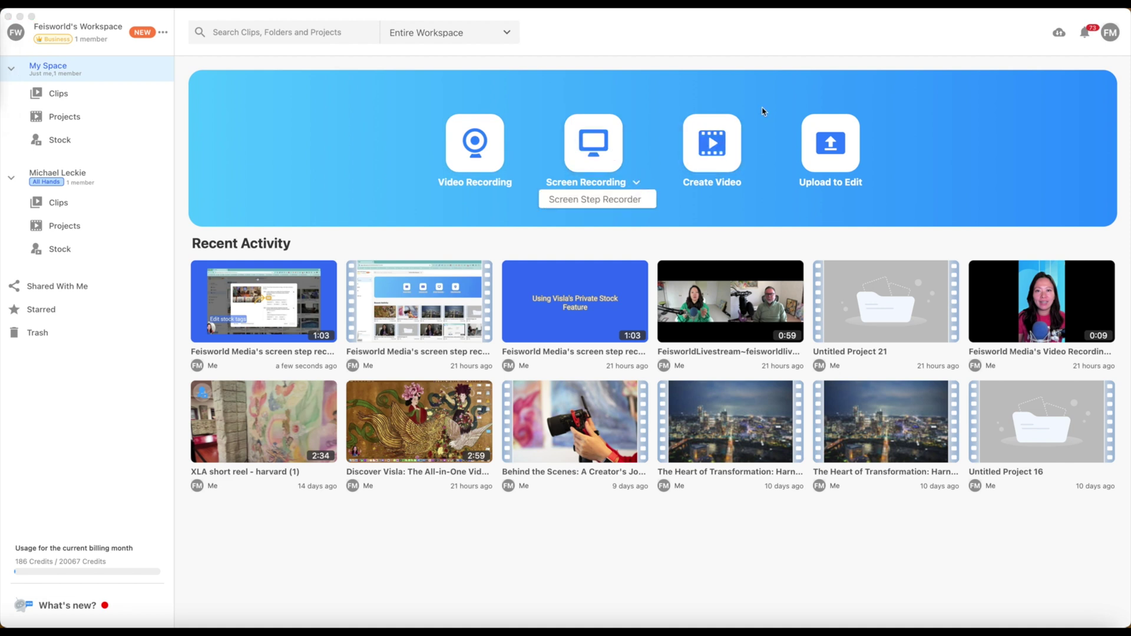
click(914, 131)
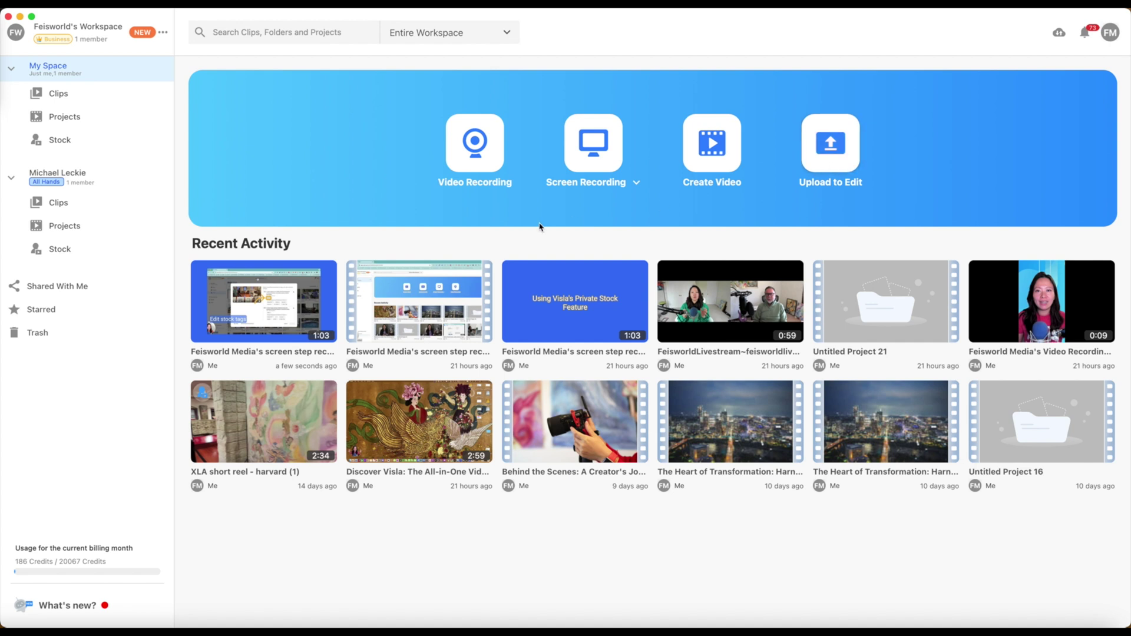
Open the camera recorder higher on screen and check its microphone, camera and media options
click(484, 160)
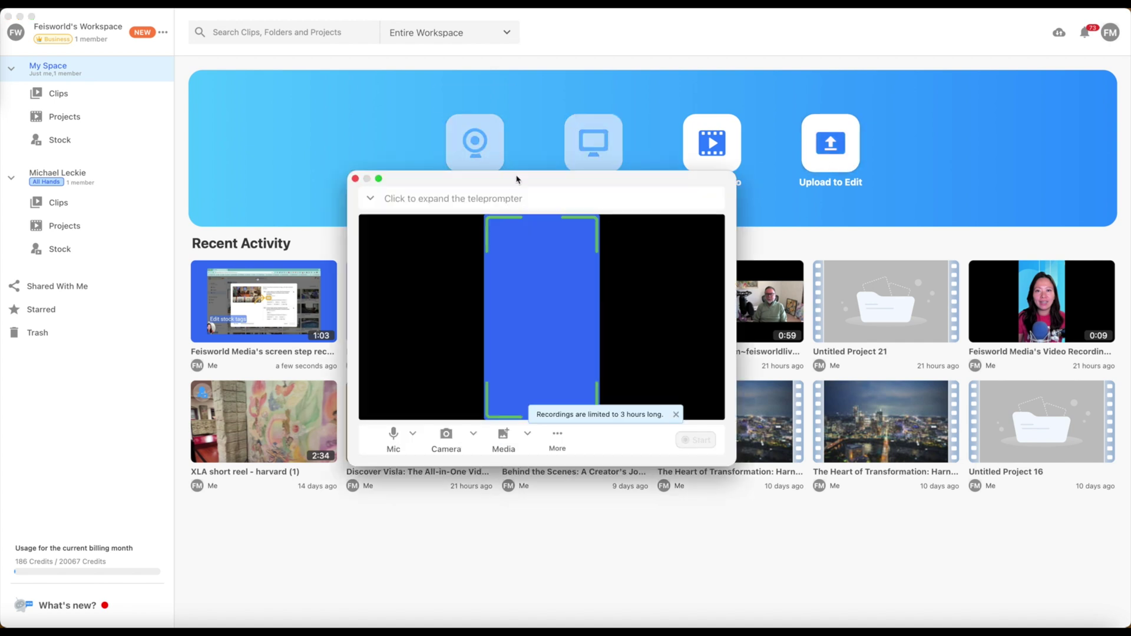
drag(517, 179, 508, 111)
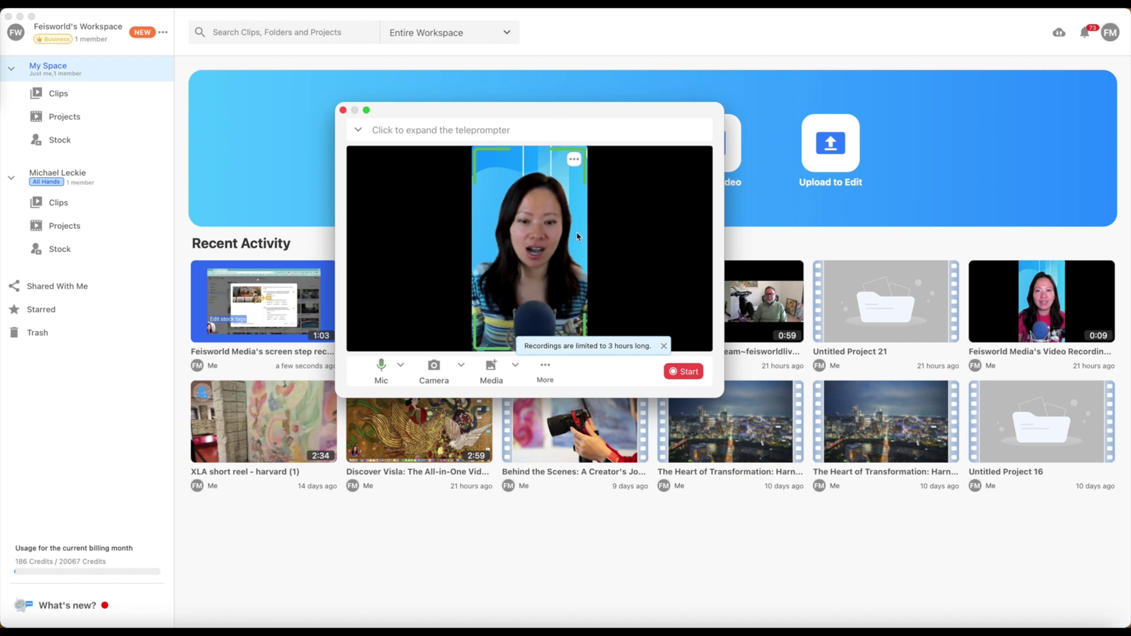
click(402, 365)
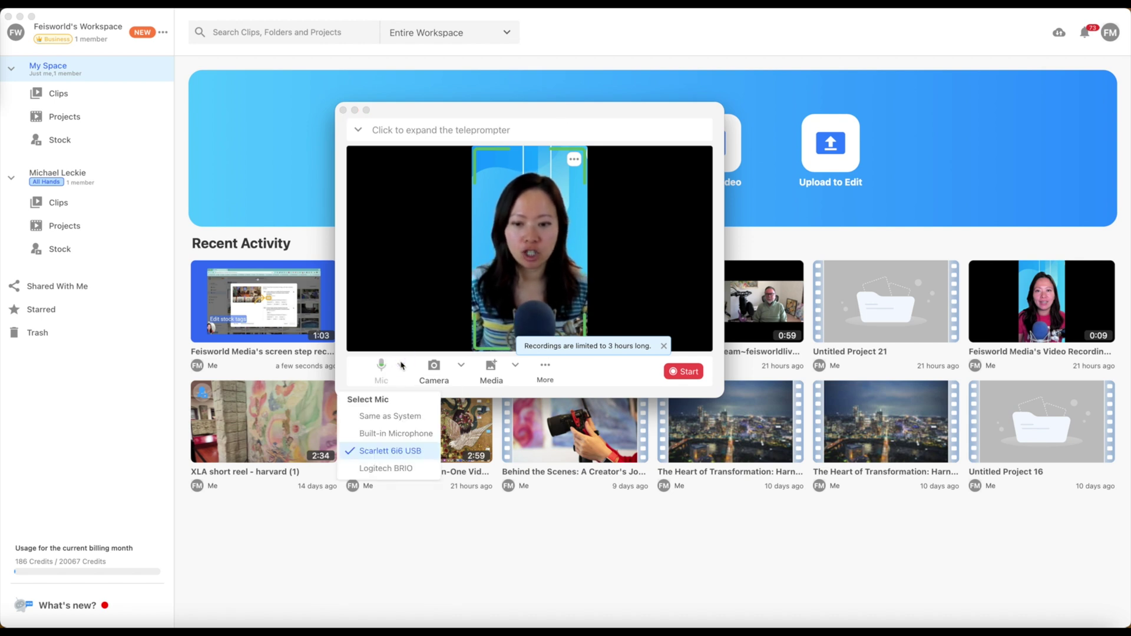
click(461, 367)
click(516, 366)
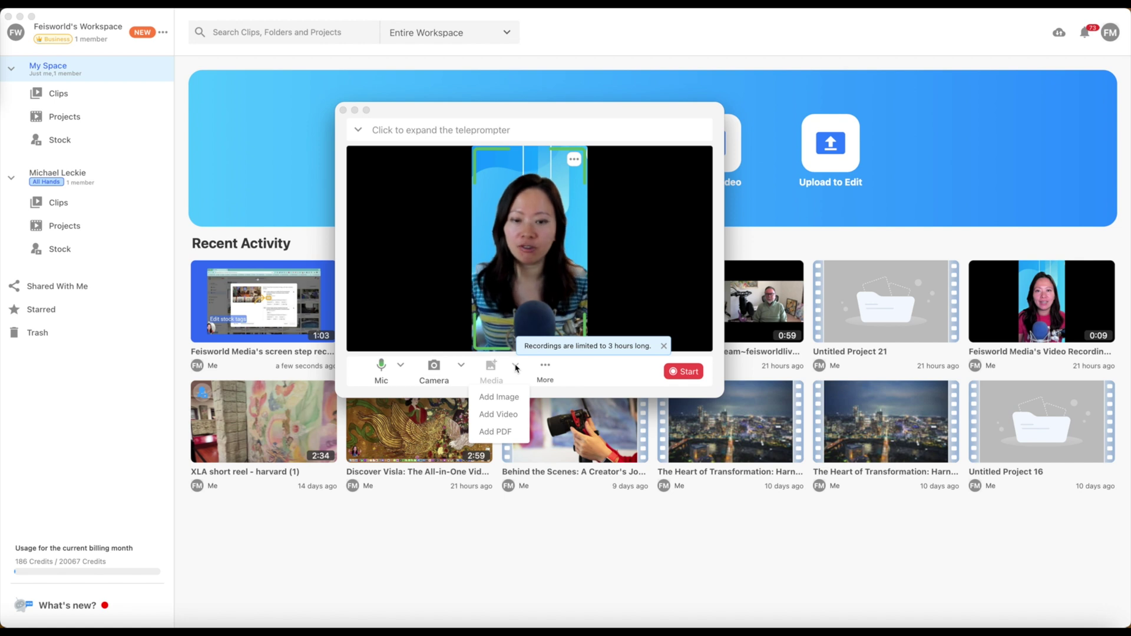
Set the recording aspect ratio to 16:9
click(546, 373)
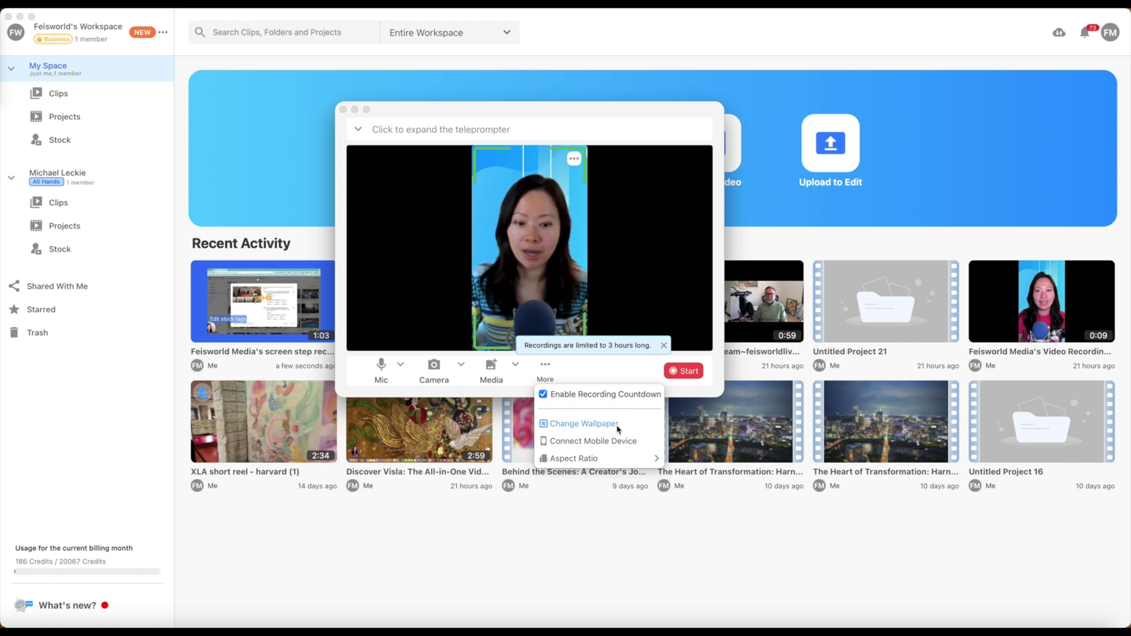
mouse_move(626, 459)
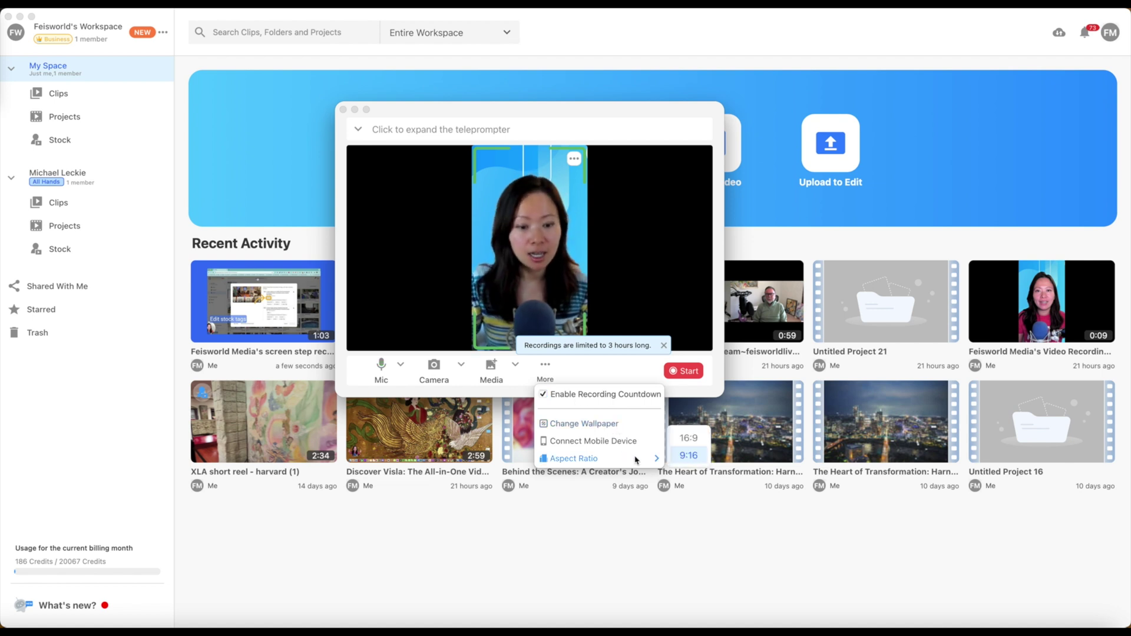
click(689, 439)
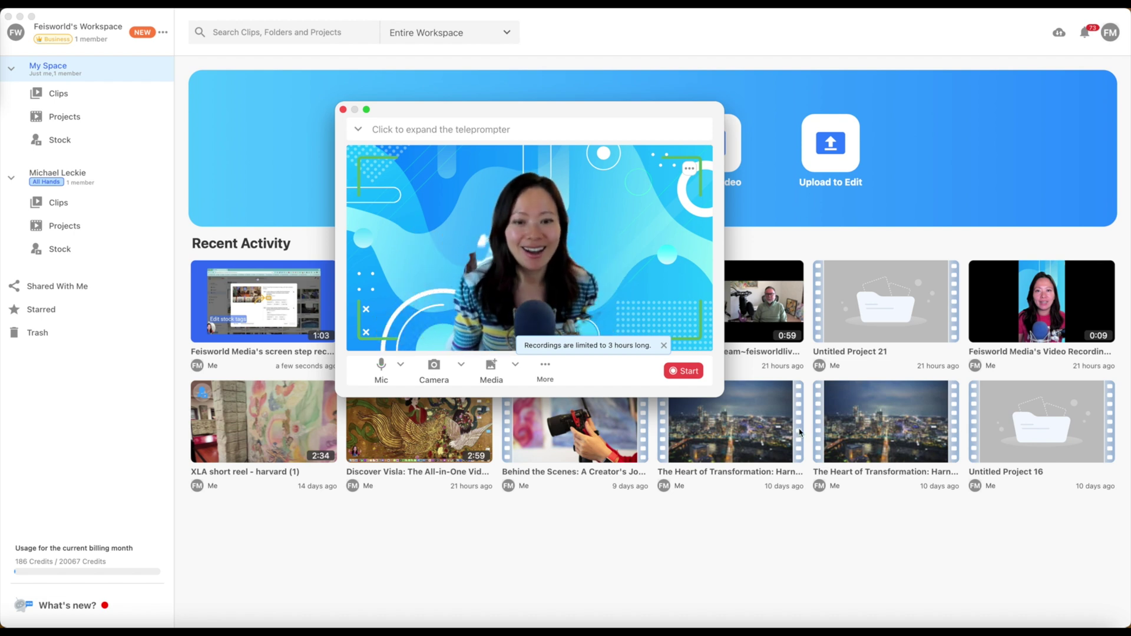
Choose a different recording wallpaper from the Branding wallpaper grid
click(544, 371)
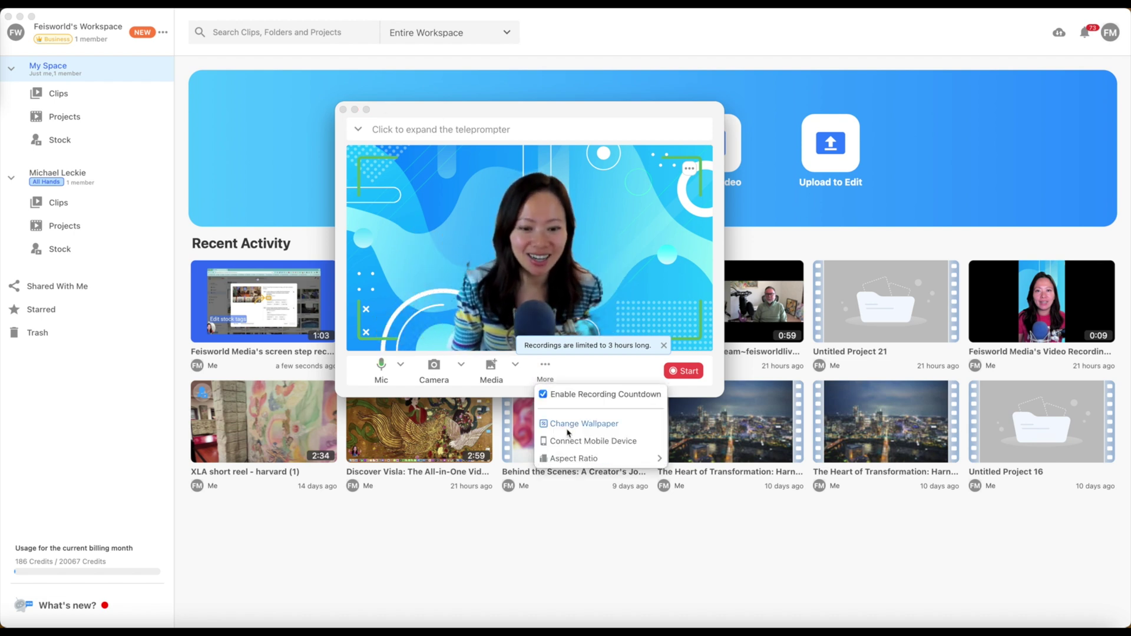
click(581, 424)
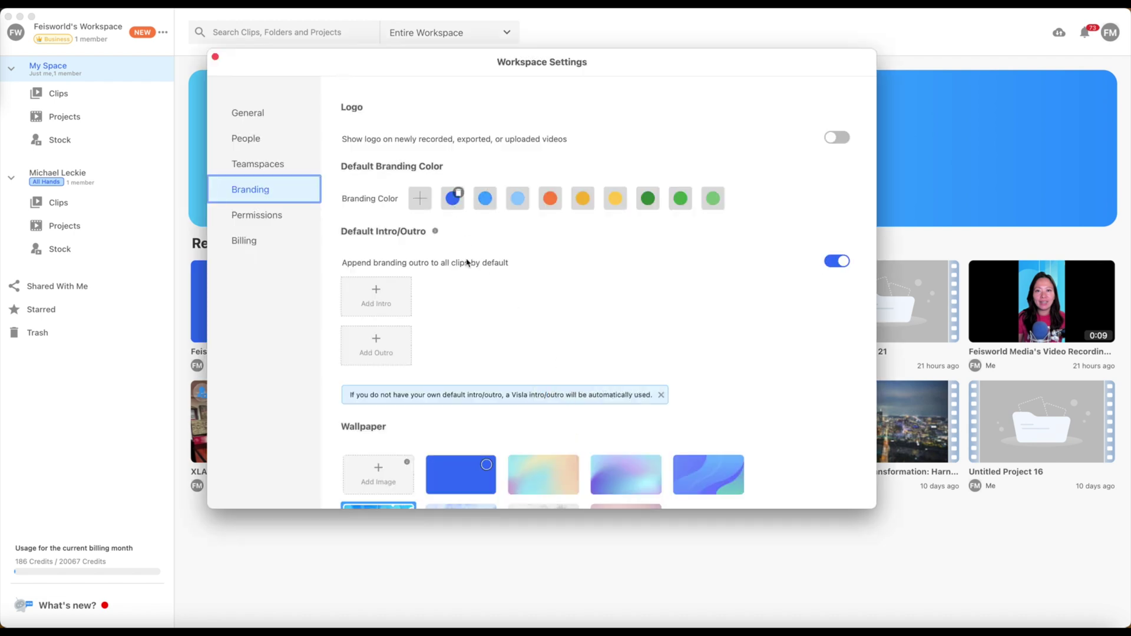
scroll(488, 416, down, 2)
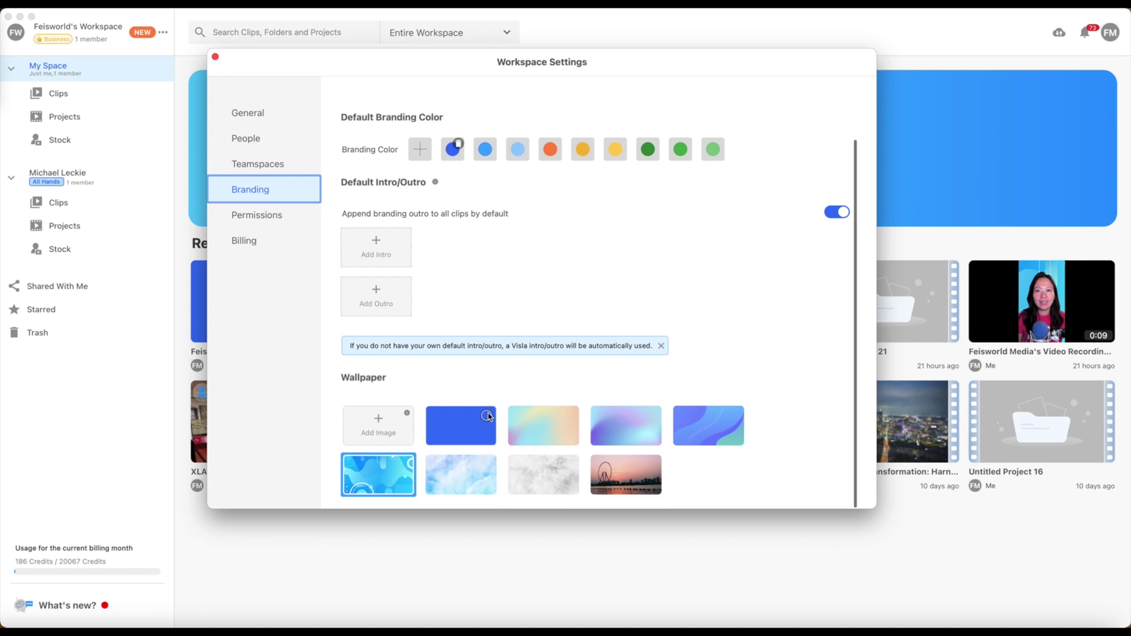
click(551, 441)
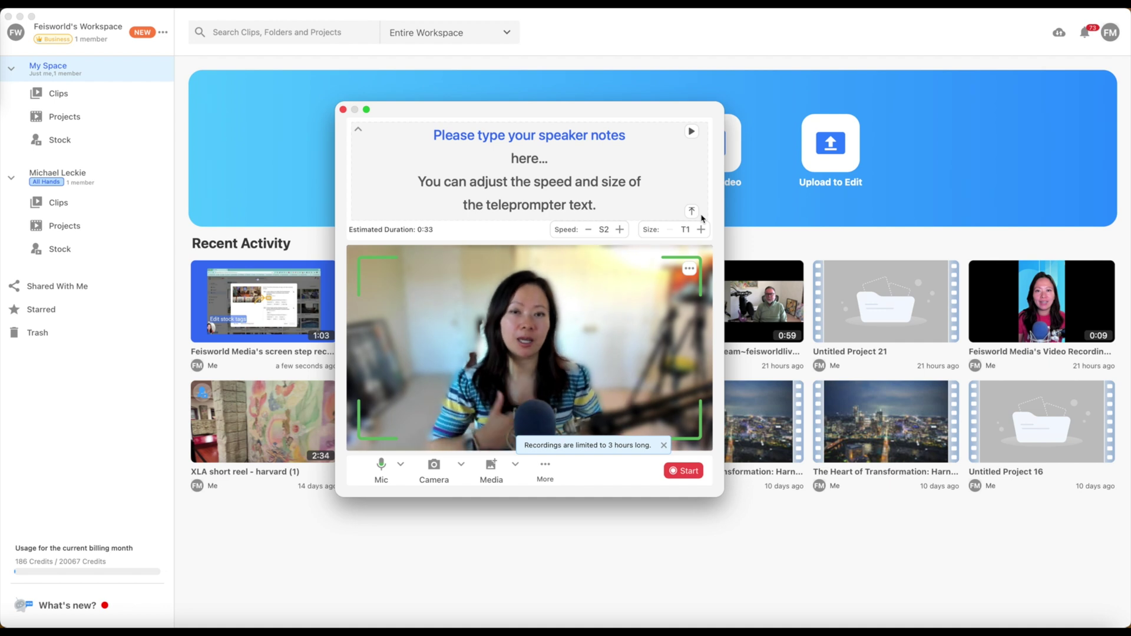
Move the recorder up-left, start and pause the teleprompter, then close the recorder
drag(628, 118, 601, 95)
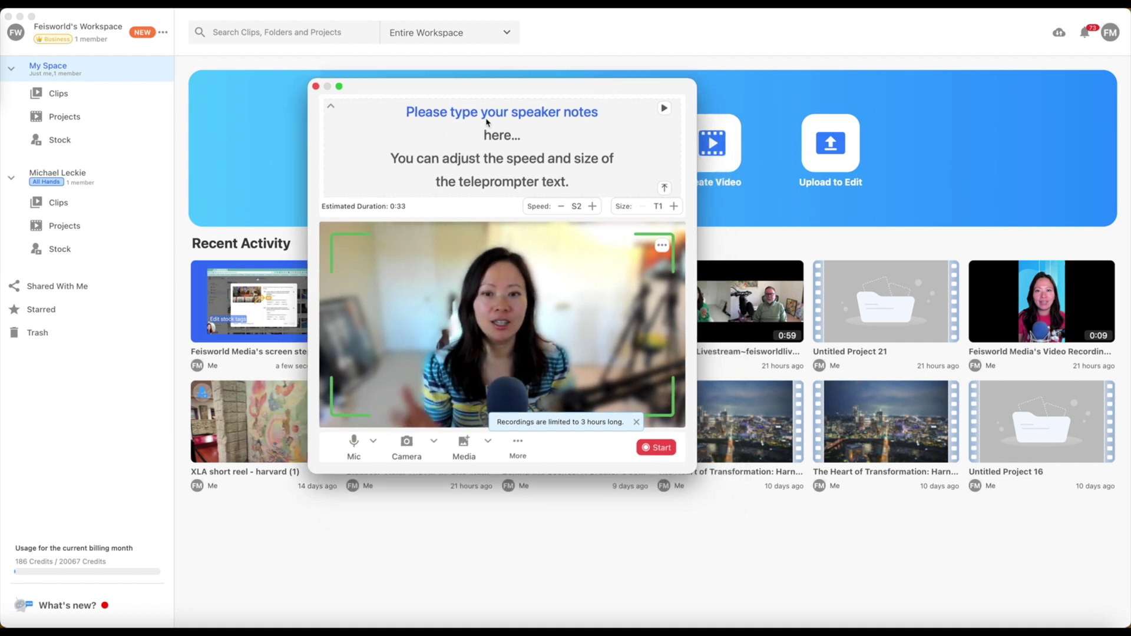
click(663, 110)
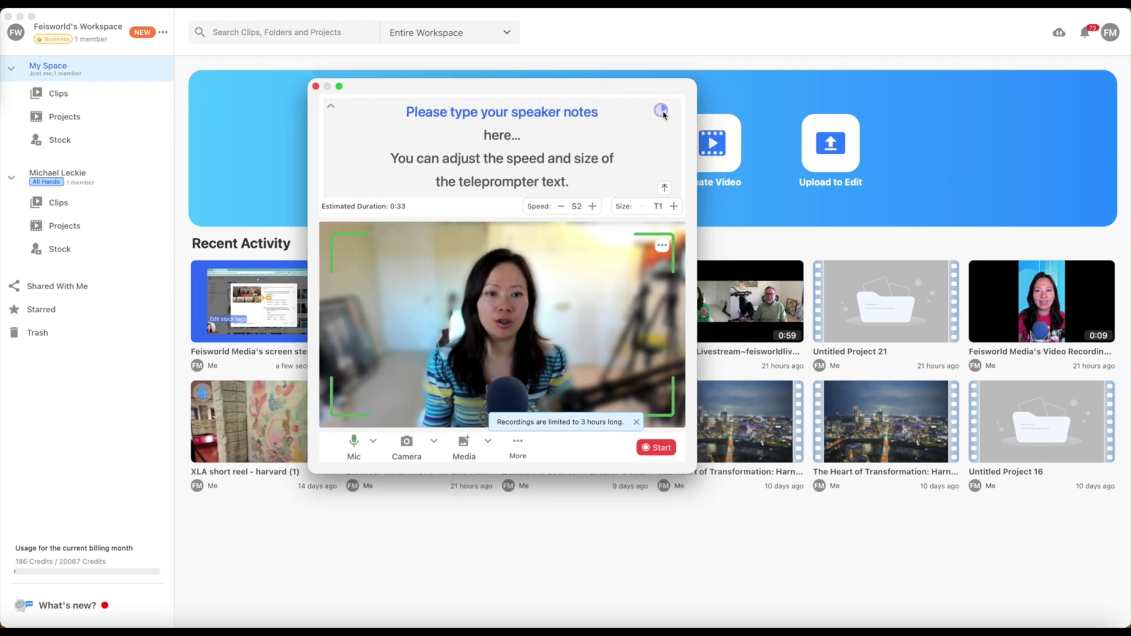
click(662, 111)
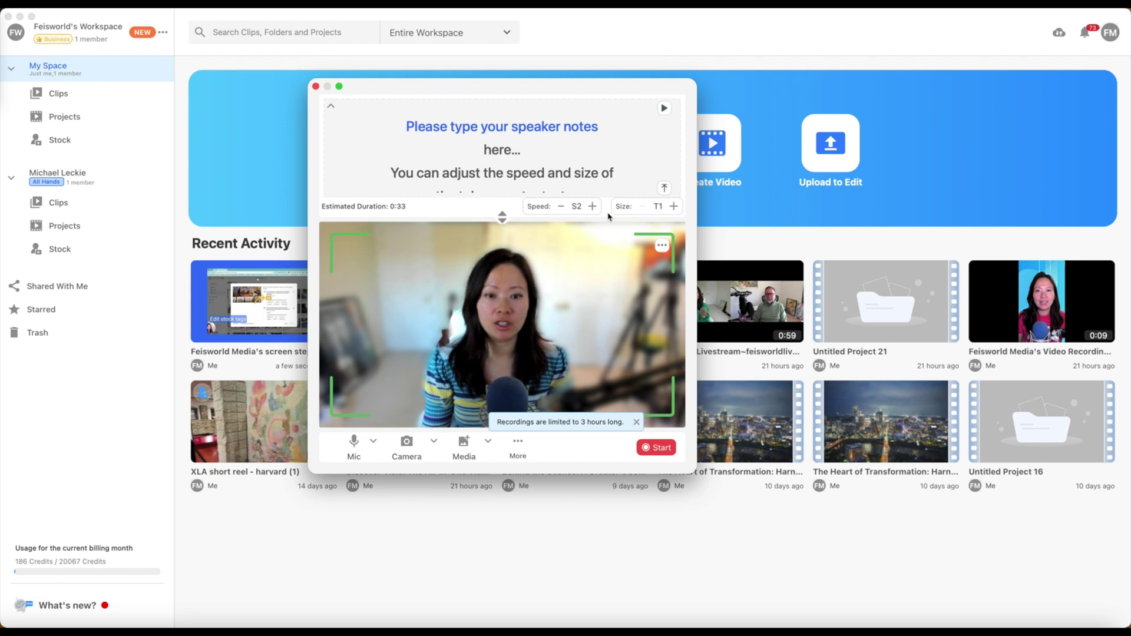
click(316, 87)
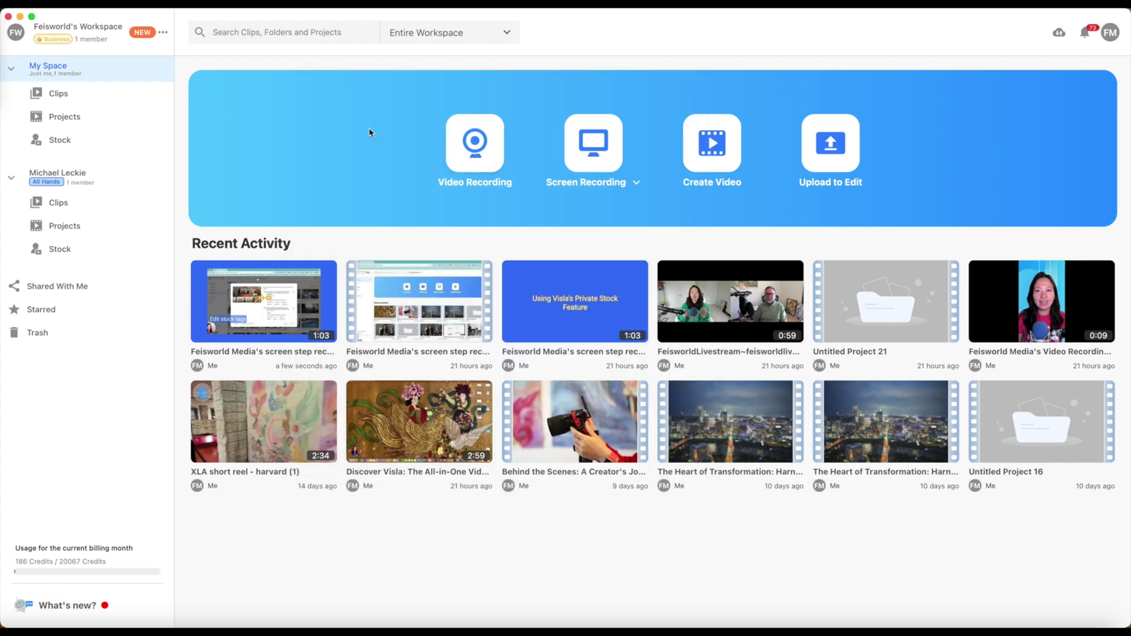
Start a screen recording of a selected area over the clip page, checking camera settings first
click(615, 159)
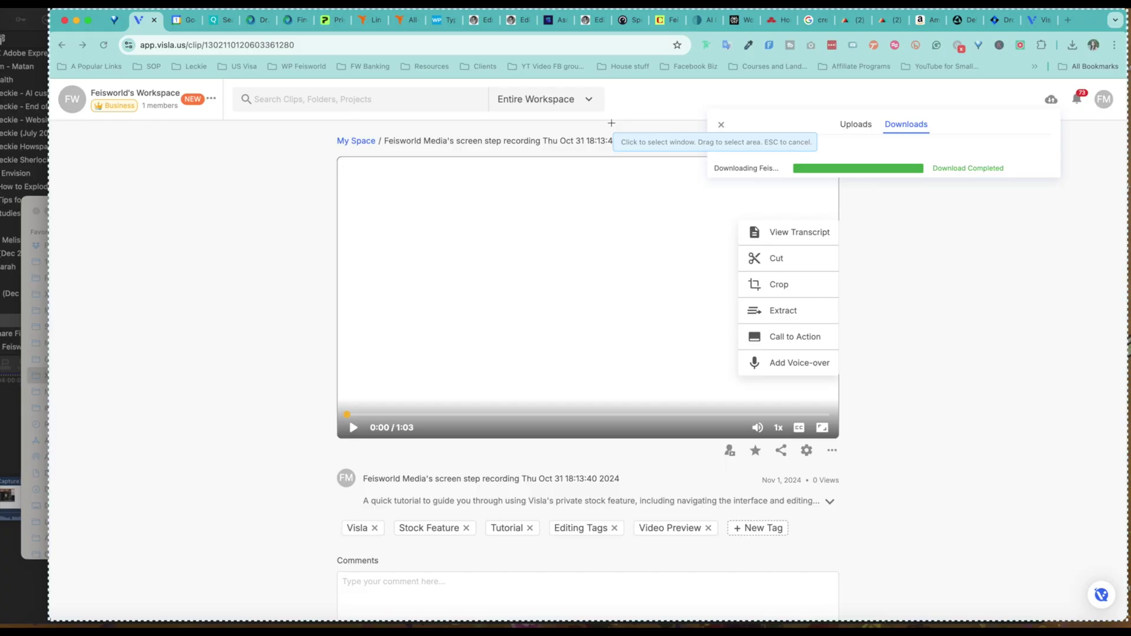
click(157, 103)
drag(423, 127, 414, 148)
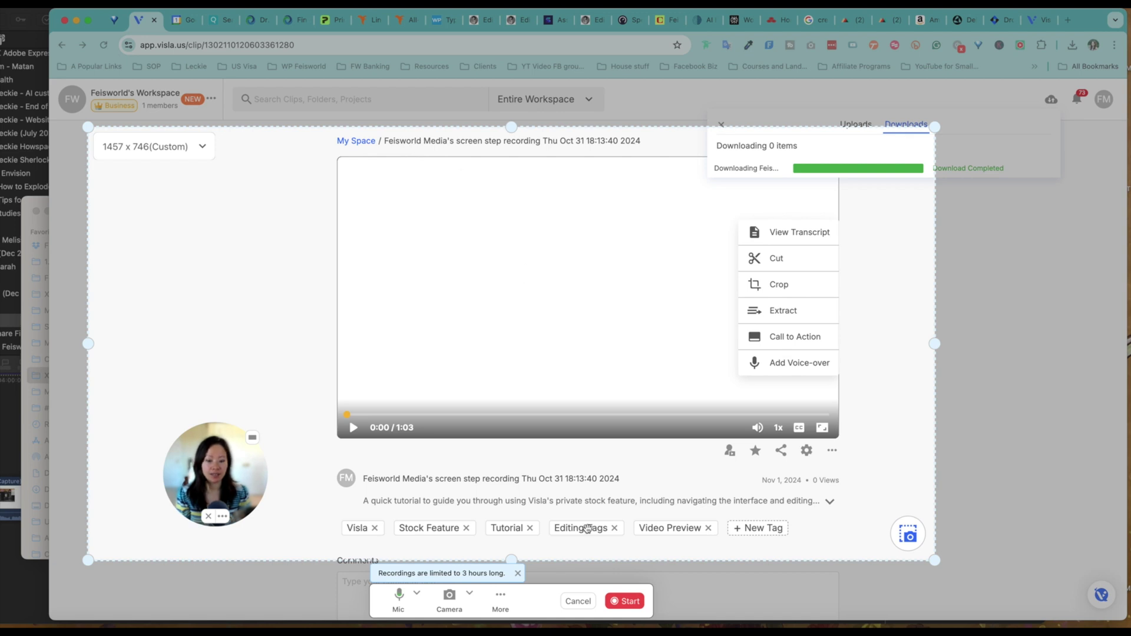
drag(429, 158, 455, 118)
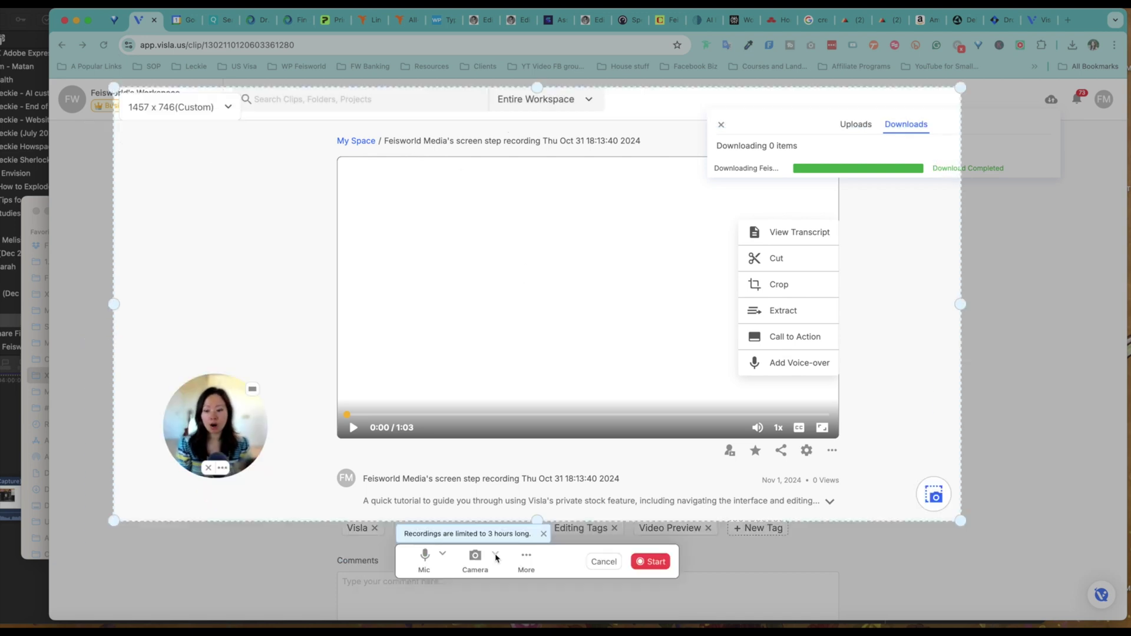
click(496, 555)
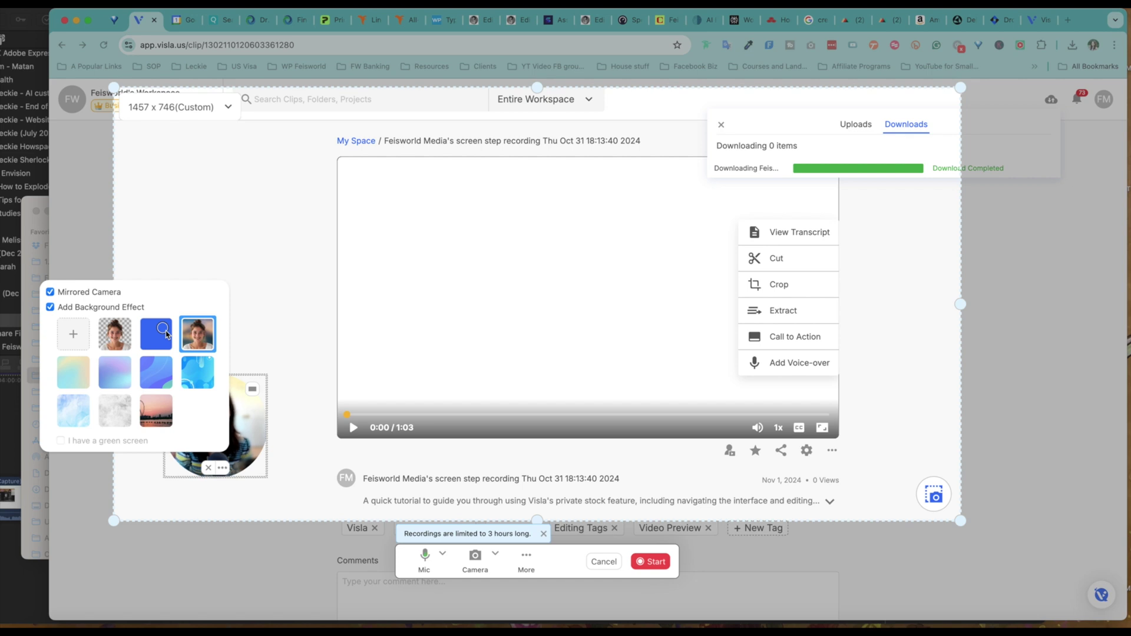
click(140, 267)
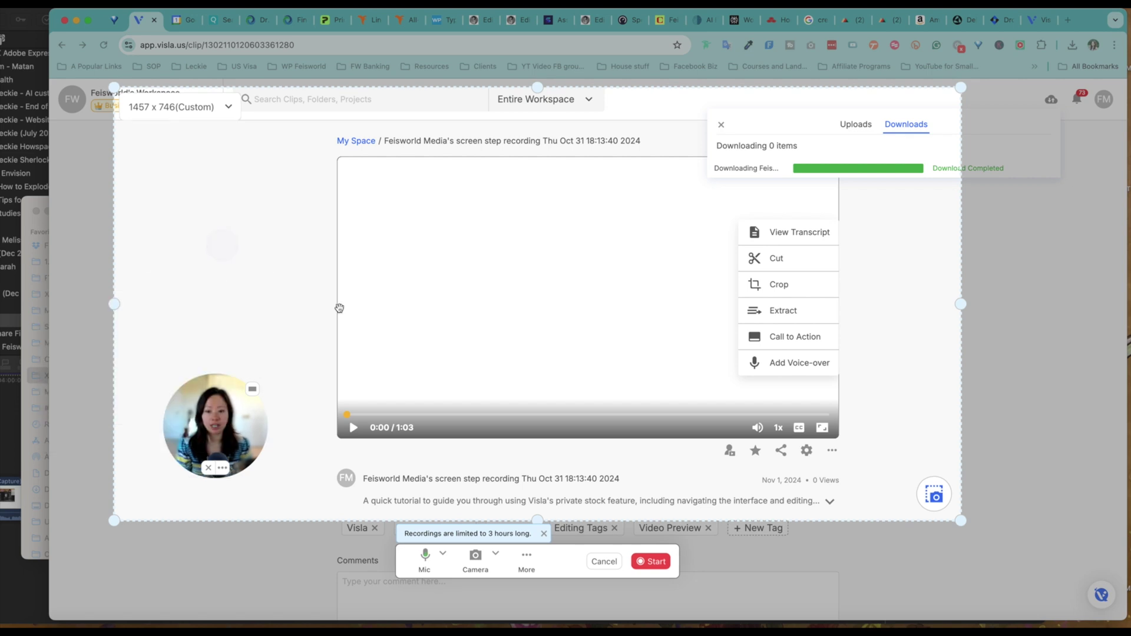
click(656, 562)
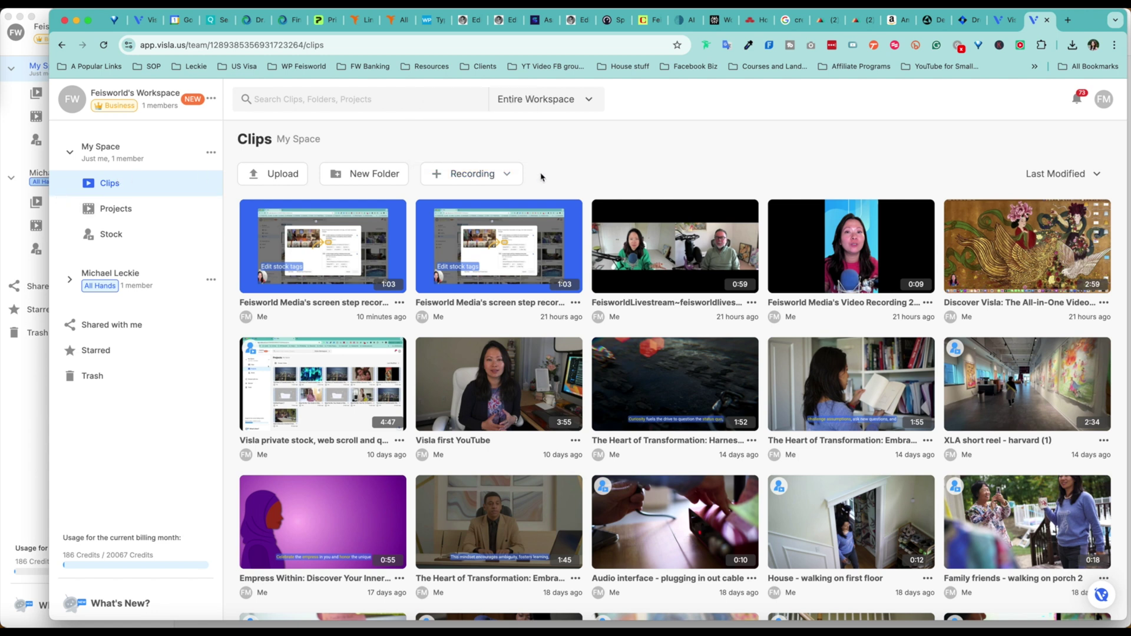
Select the two newest screen step recordings to reveal Merge, then go back to the workspace home
click(392, 213)
click(569, 214)
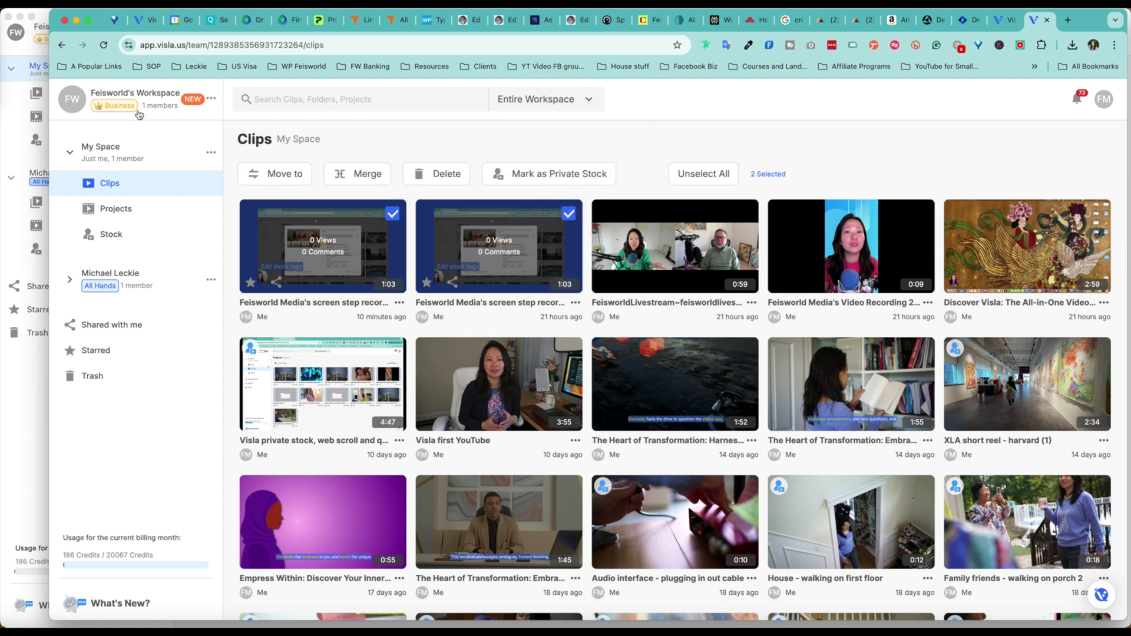
click(81, 105)
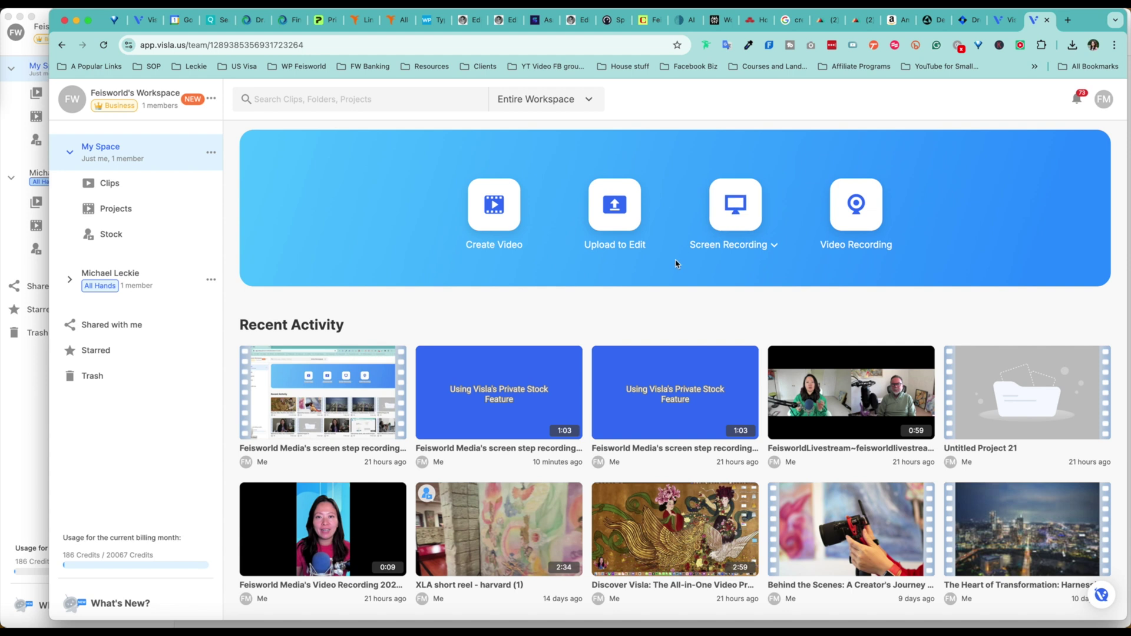
Pick Screen Step Recording from the Screen Recording dropdown and let the browser open the Visla app
click(772, 246)
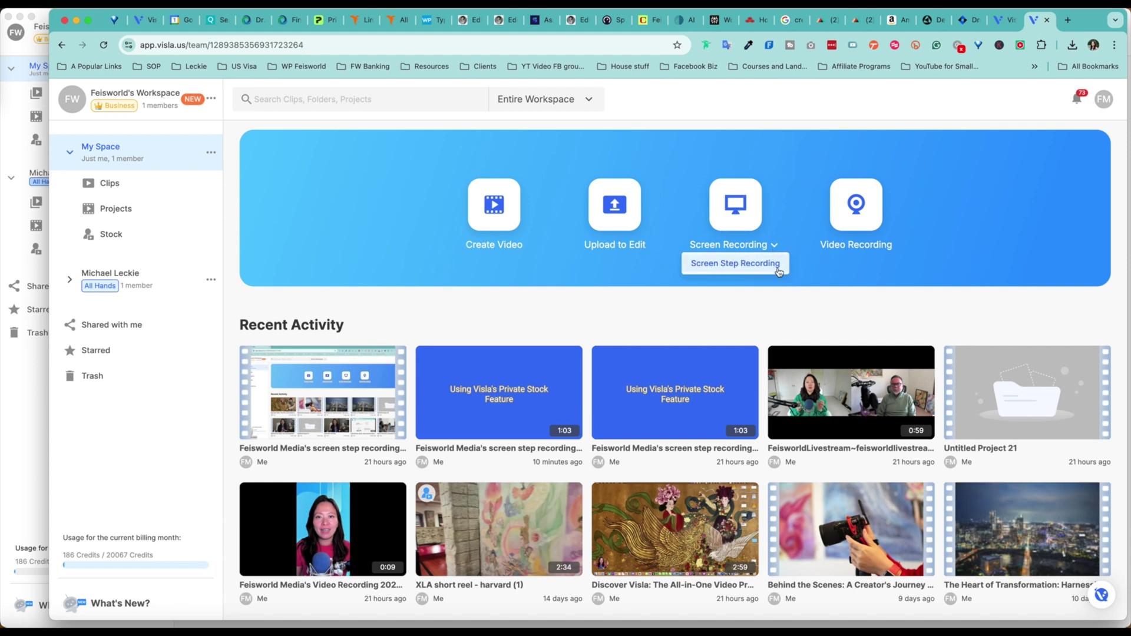
click(776, 271)
click(678, 152)
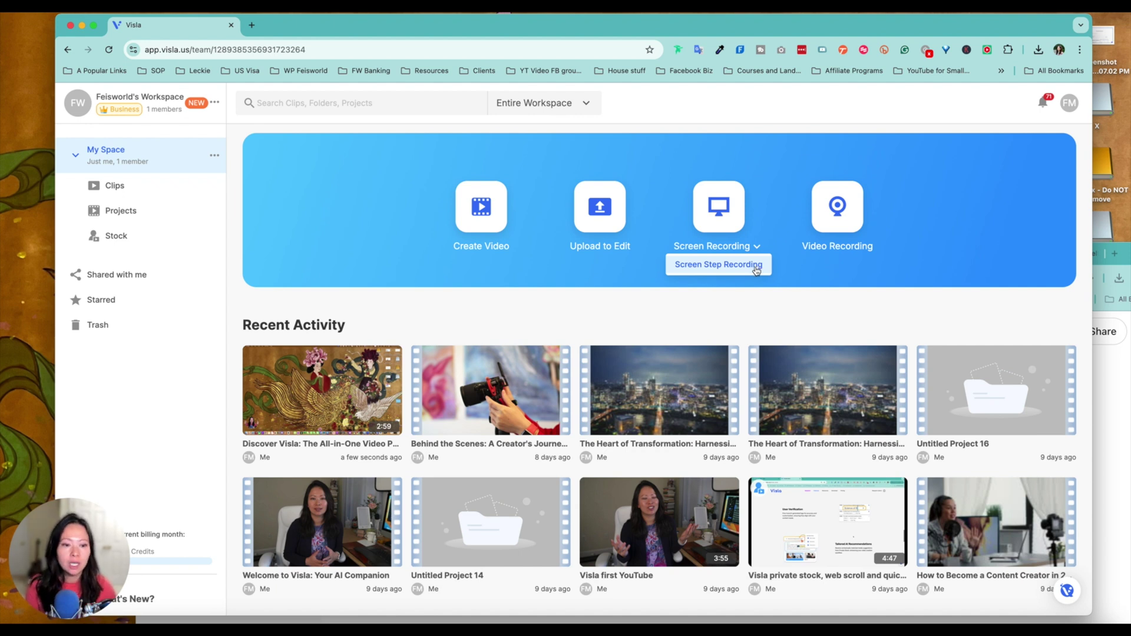
click(757, 266)
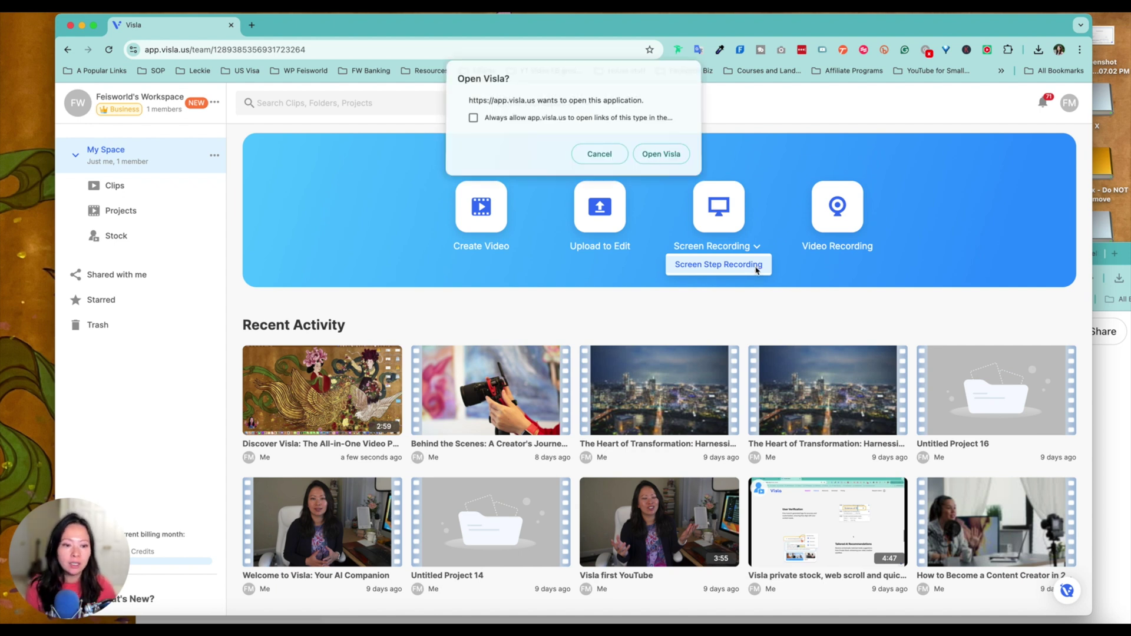
Start recording the browser window and open the XLA short reel - harvard (1) clip in Stock
click(656, 157)
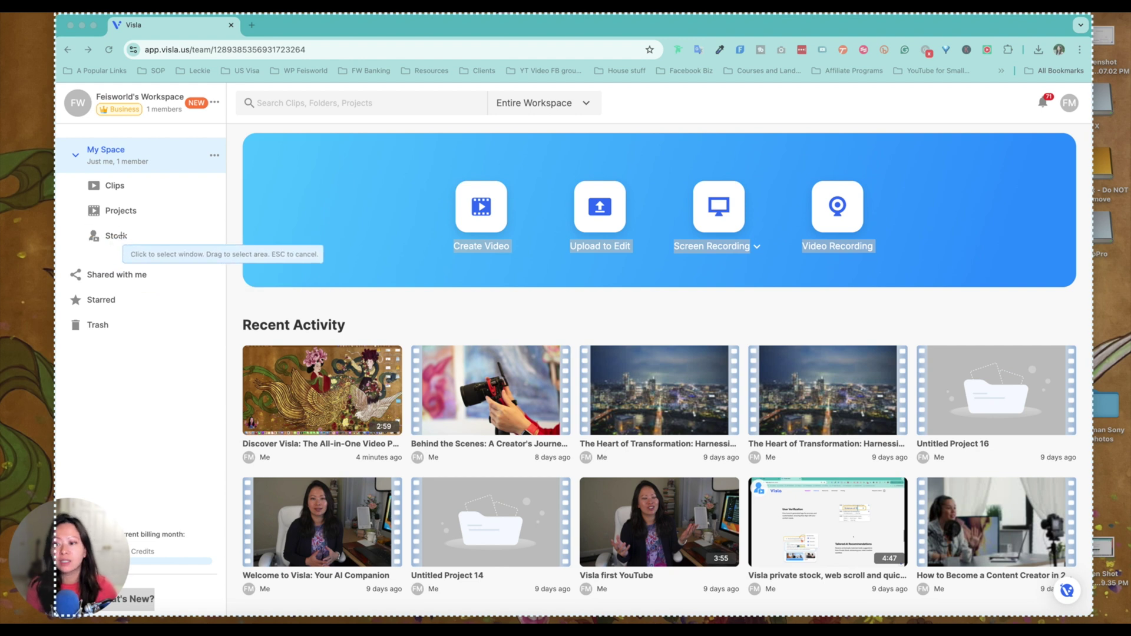
click(118, 236)
click(123, 237)
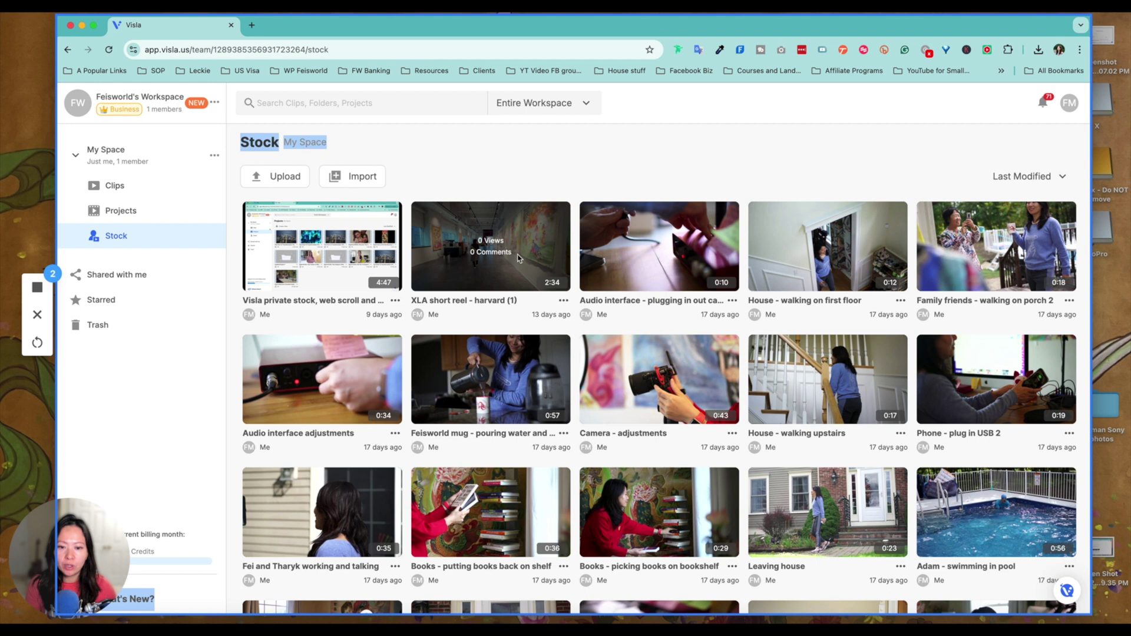
click(465, 264)
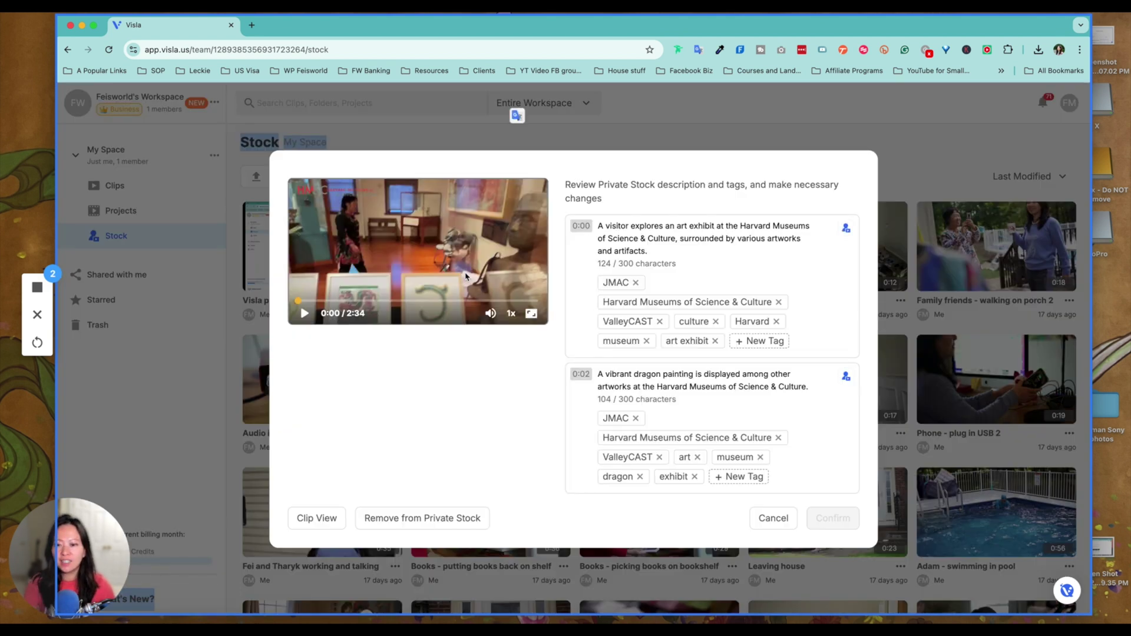
Preview the stock clip to 0:02, open its clip page, then stop the step recording
drag(615, 284, 630, 330)
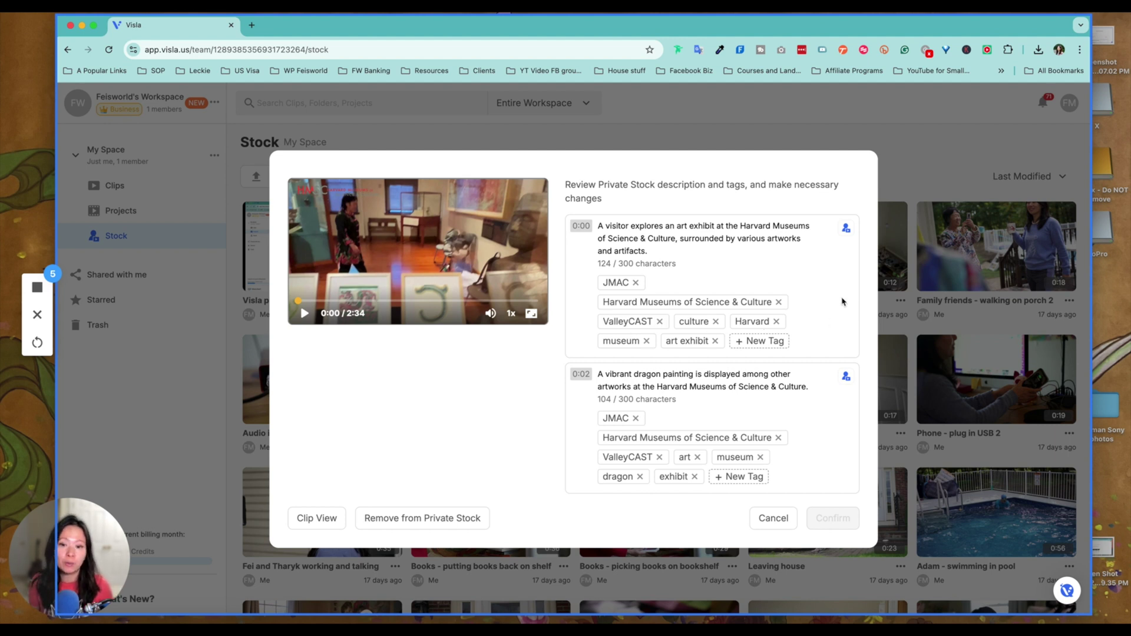
click(304, 313)
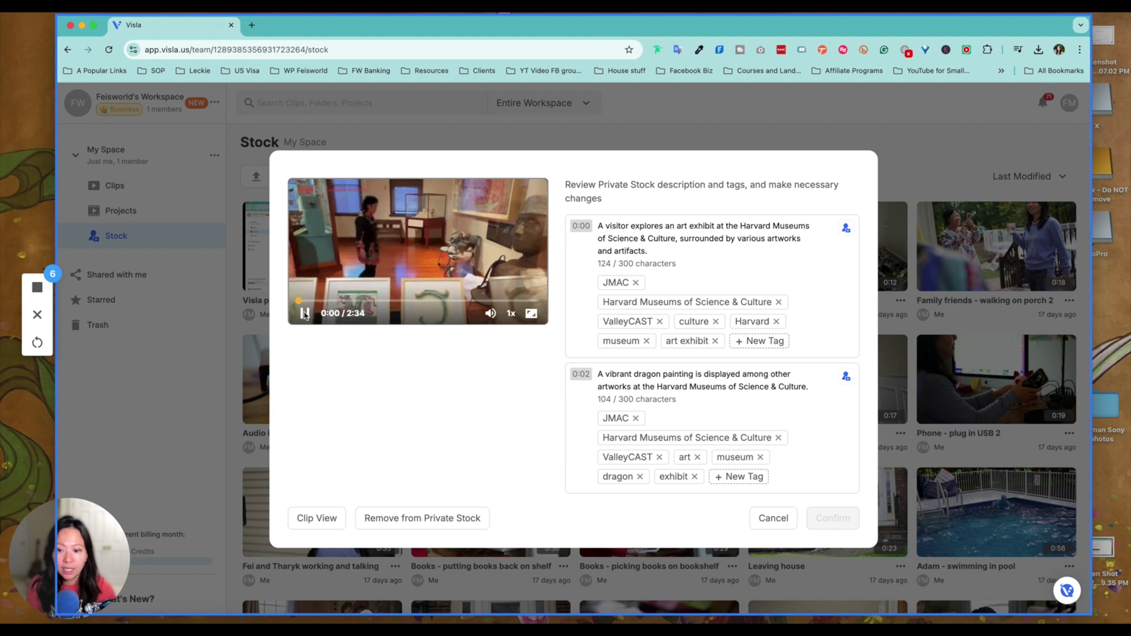
click(305, 313)
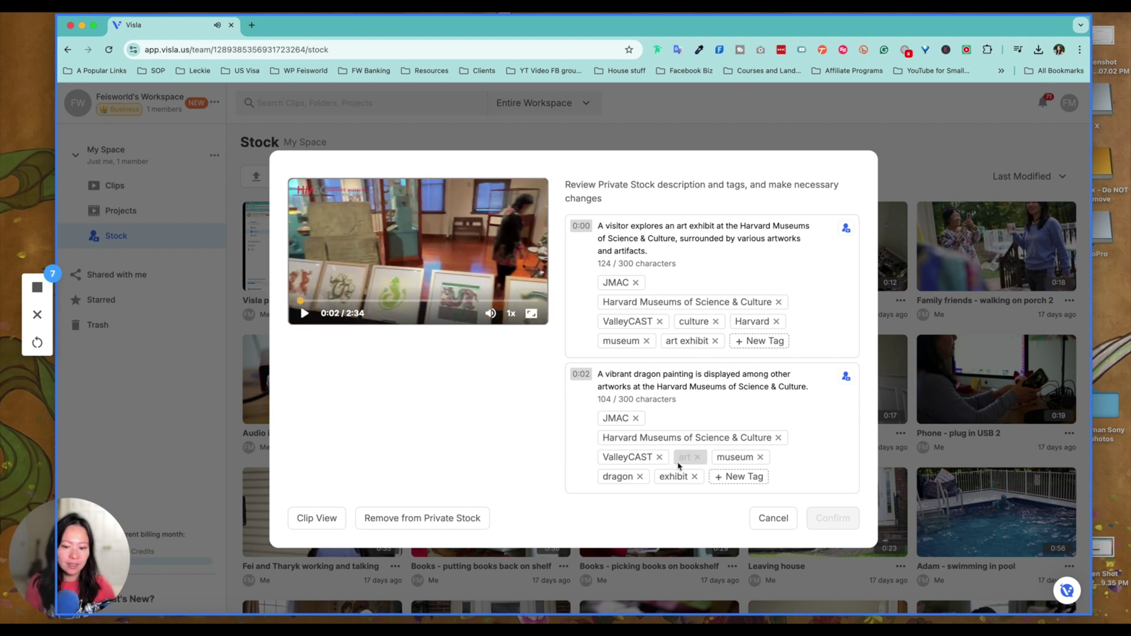
click(313, 522)
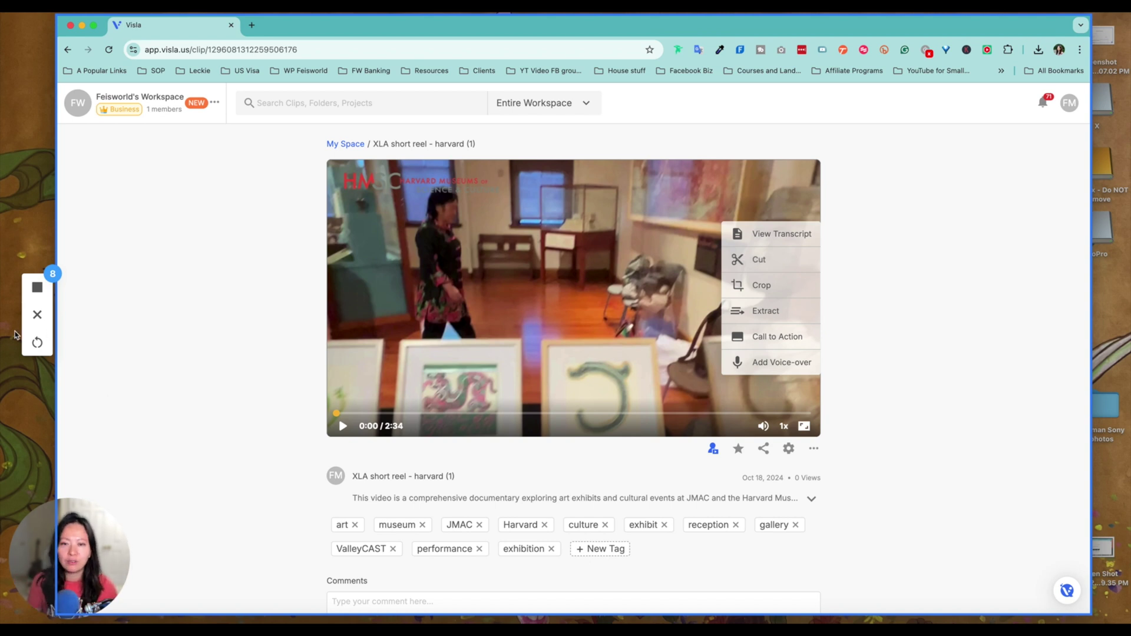
click(37, 288)
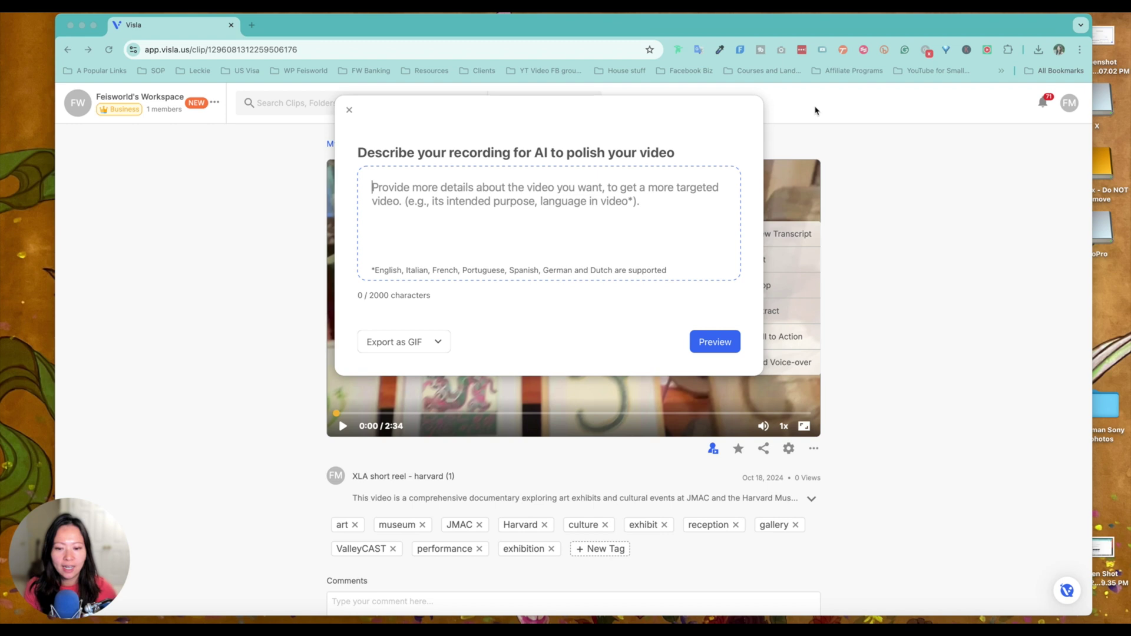
Check the export options, then describe the recording as 'Quickly show my colleague how to use Visla's private stock'
click(438, 344)
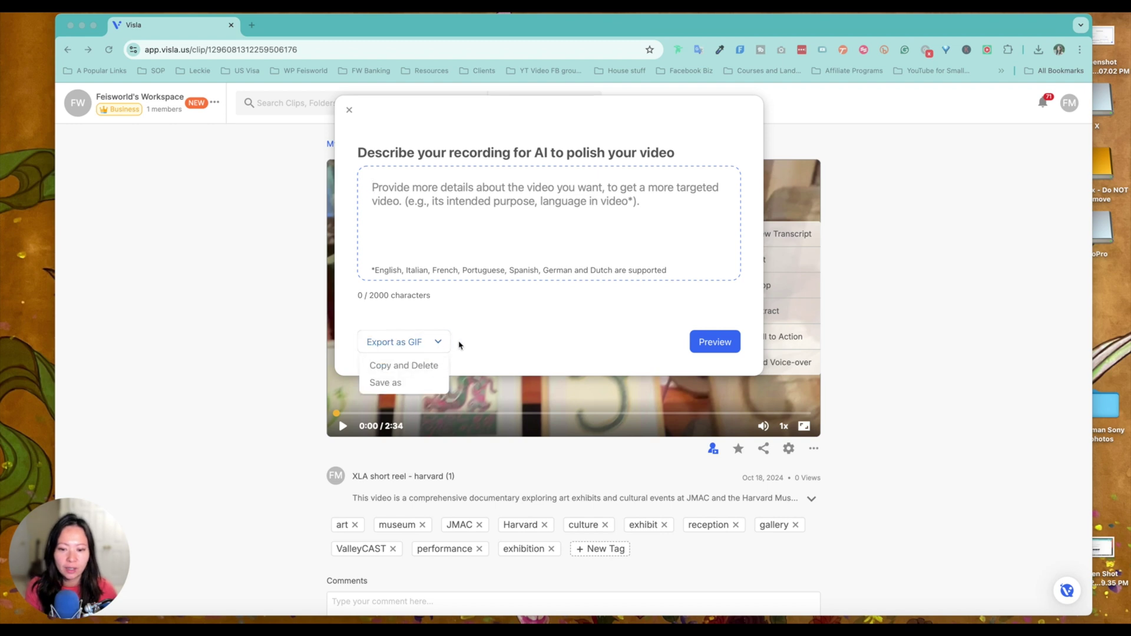
click(511, 327)
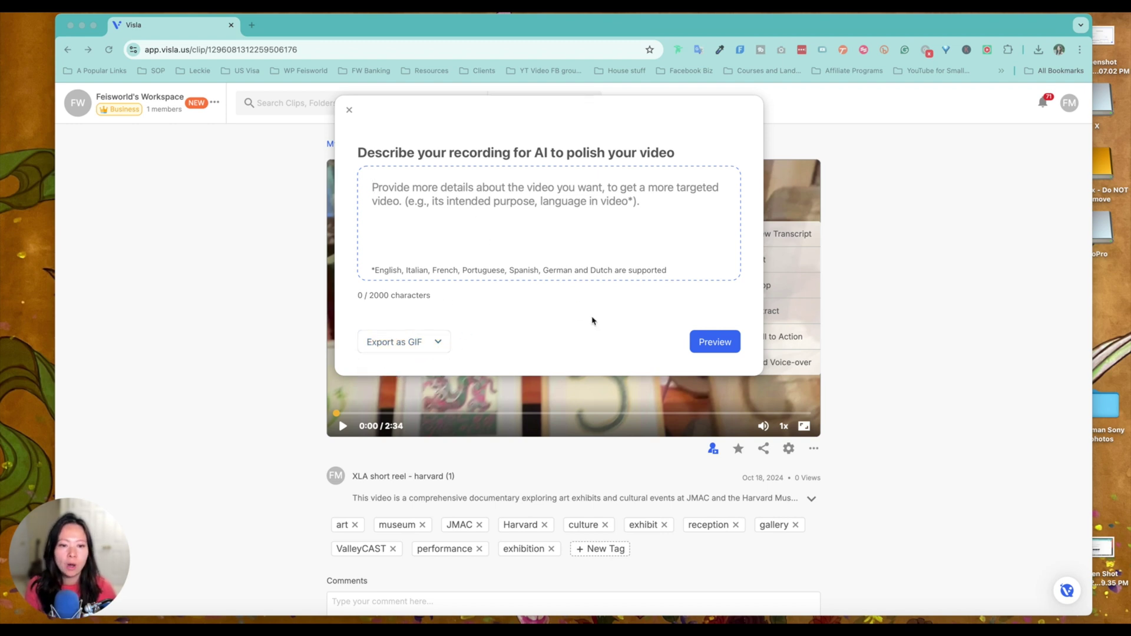
click(606, 225)
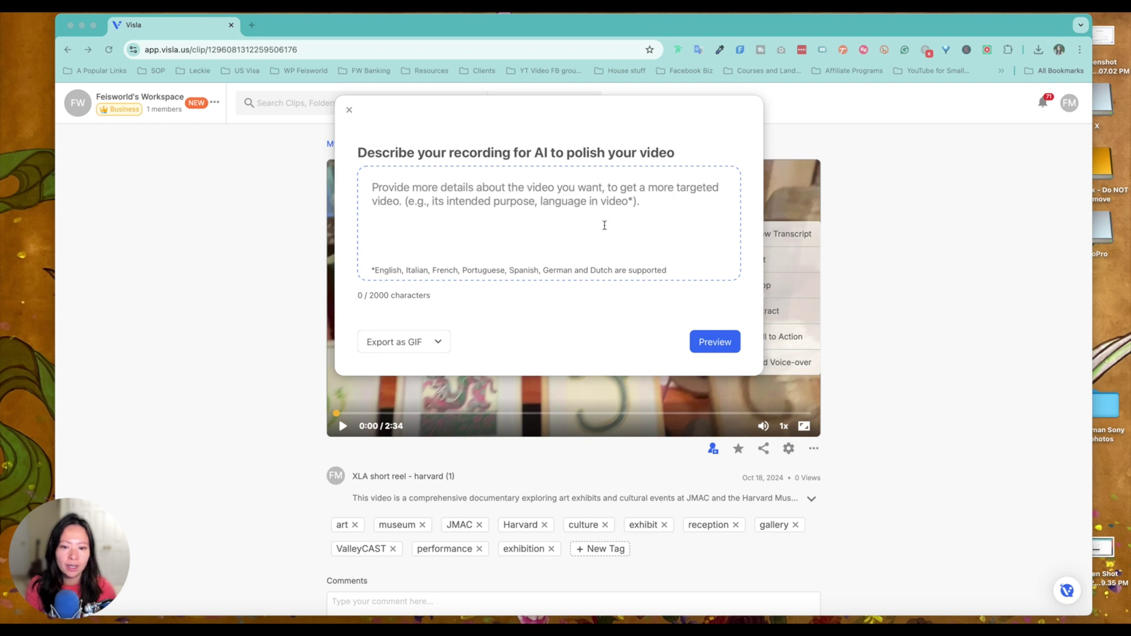
text(Quickly show my colleague how to use Visla's priv)
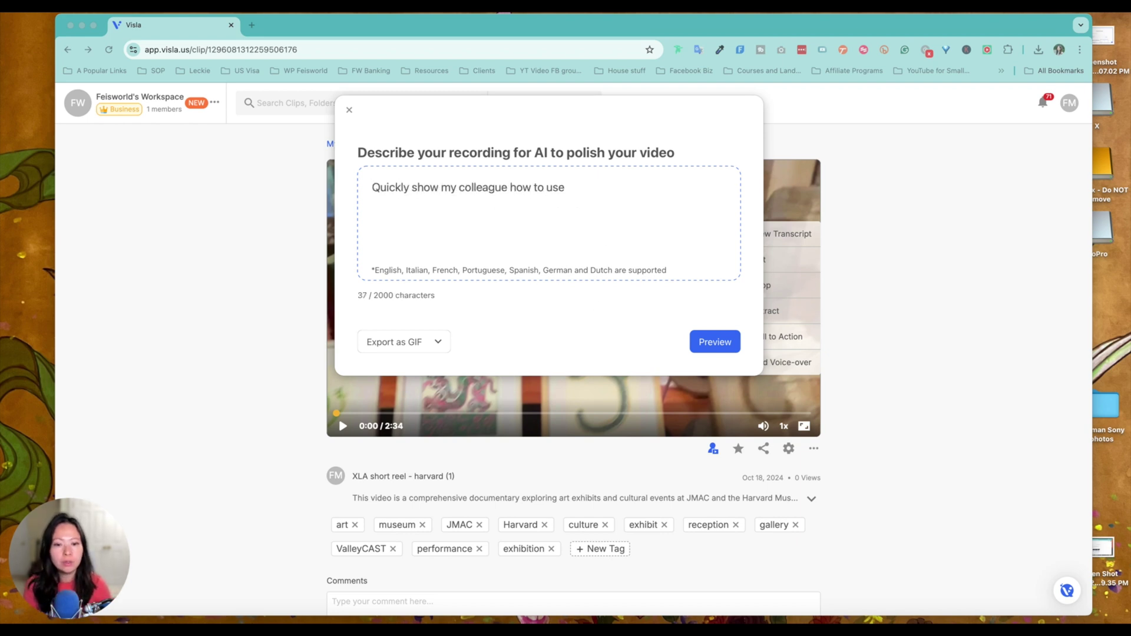
text(ate stock)
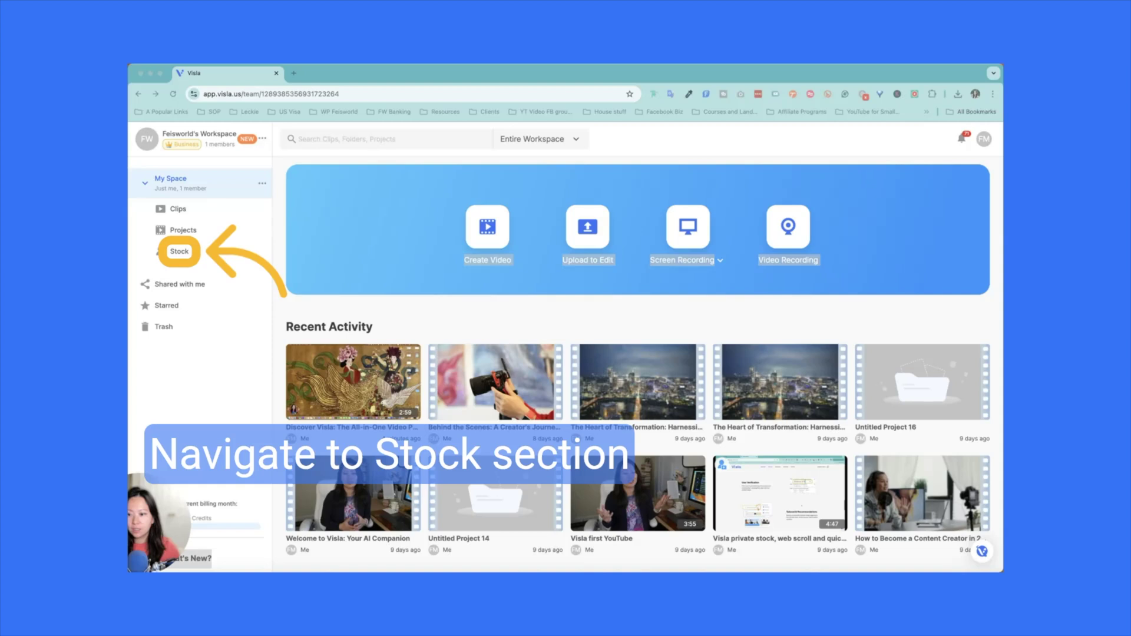
Play and pause the generated 1:03 captioned step tutorial to review it
click(179, 251)
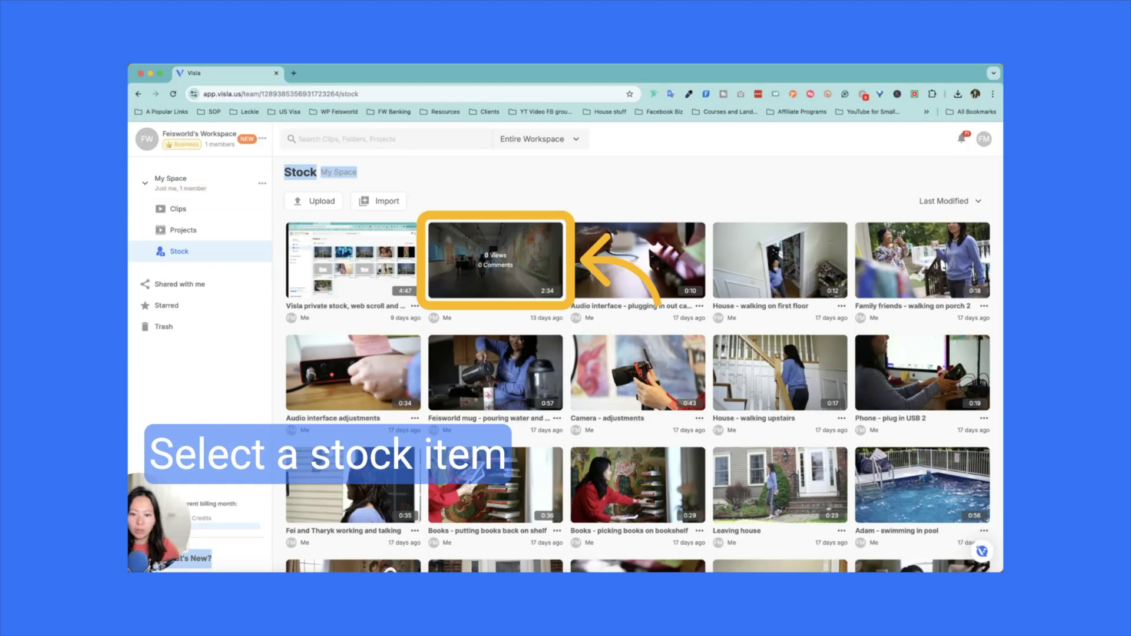
click(495, 259)
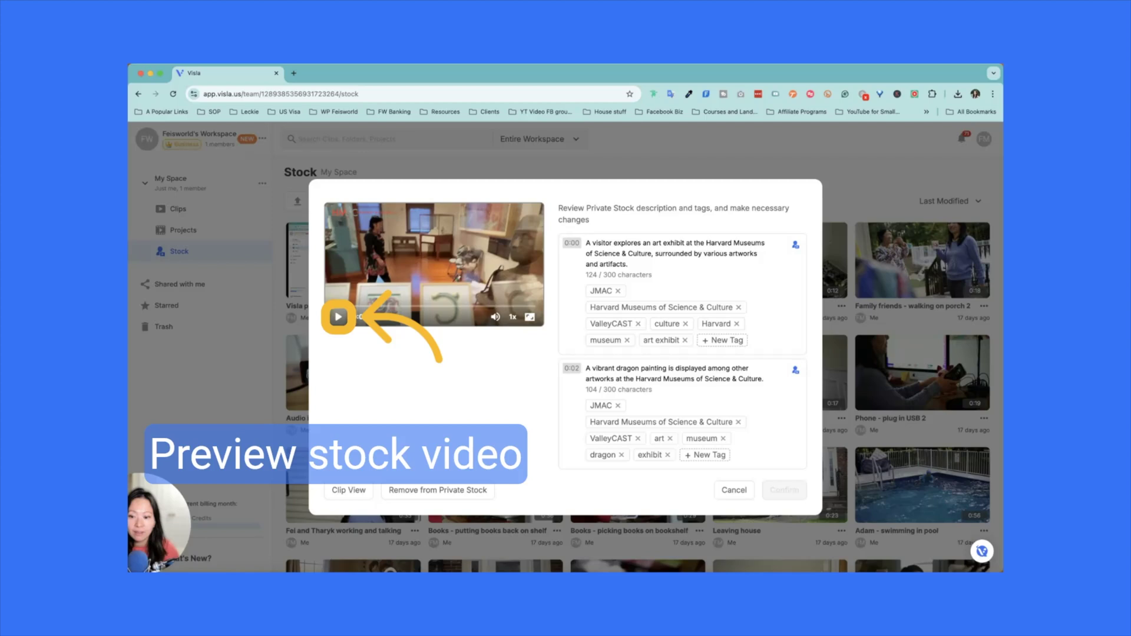
key(space)
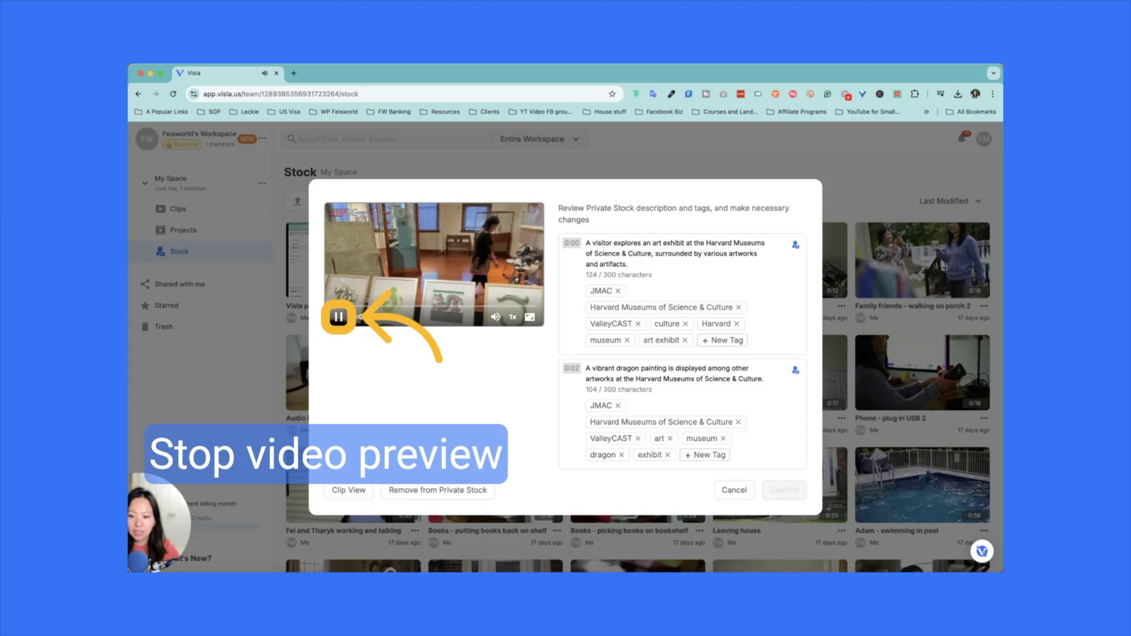
key(space)
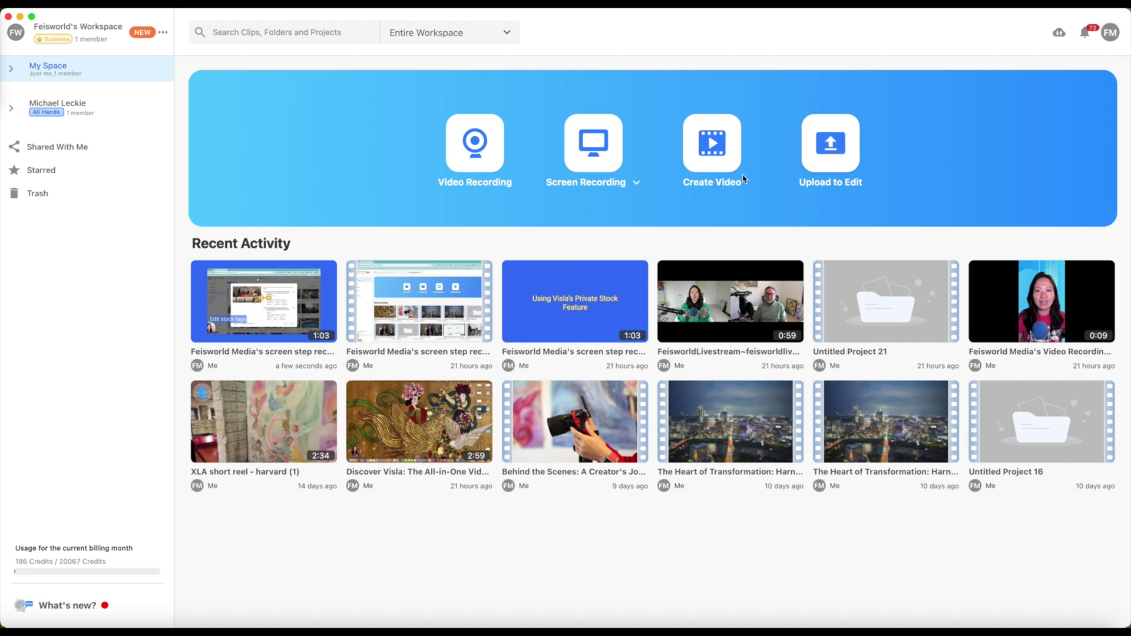
Upload the video file Visla part 3 through Upload to Edit
click(838, 149)
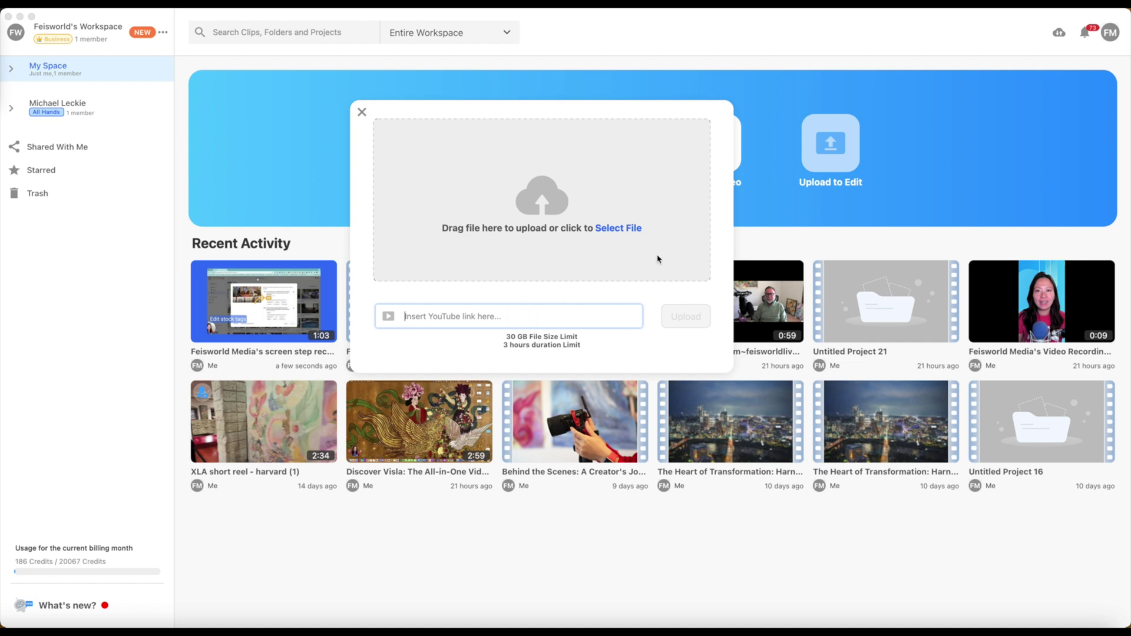
click(626, 231)
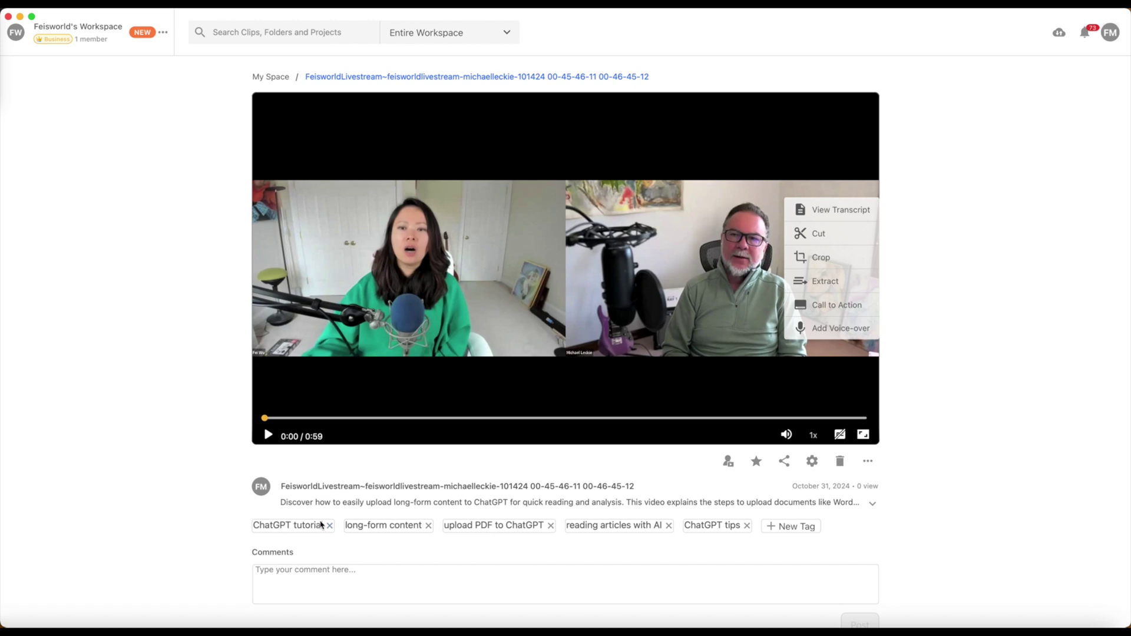
Expand the livestream clip's complete three-line description below the player
click(353, 499)
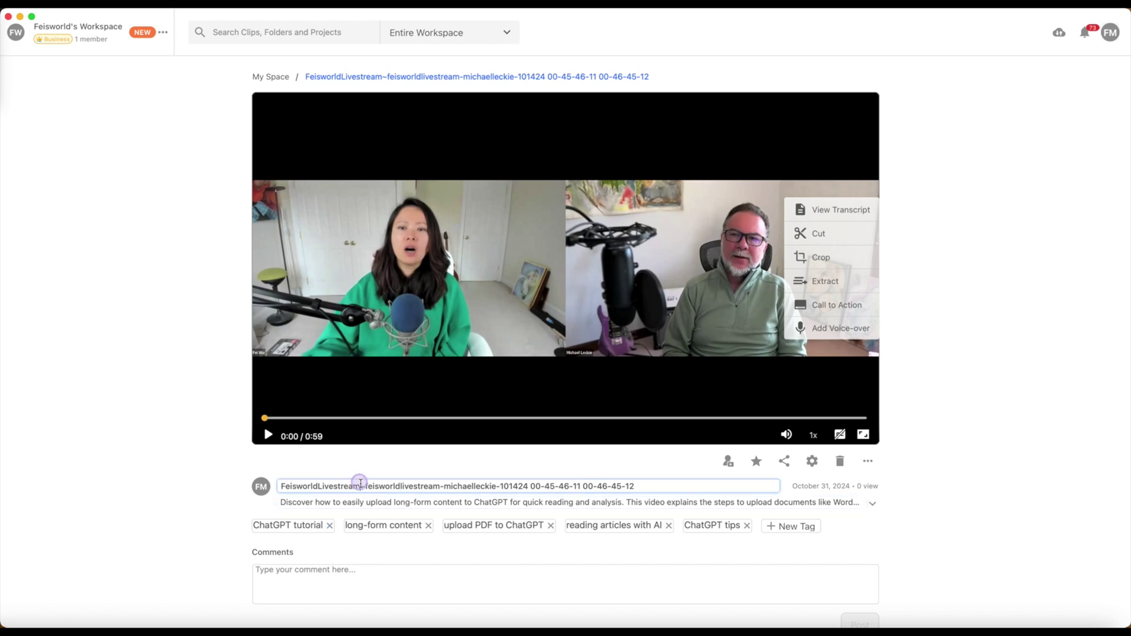
click(361, 505)
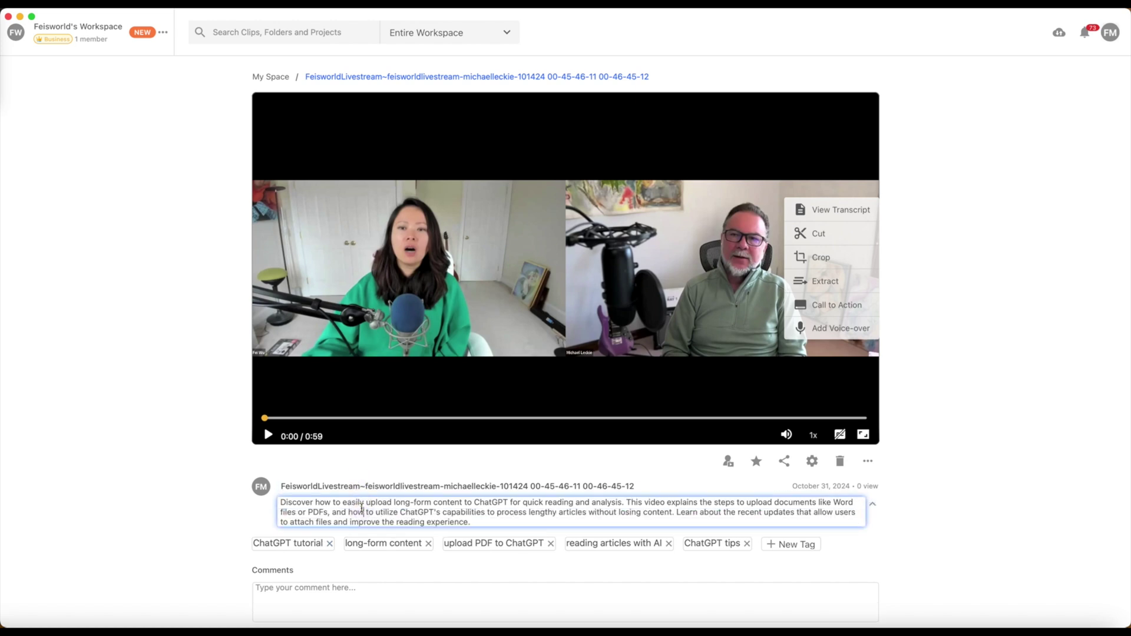
click(214, 535)
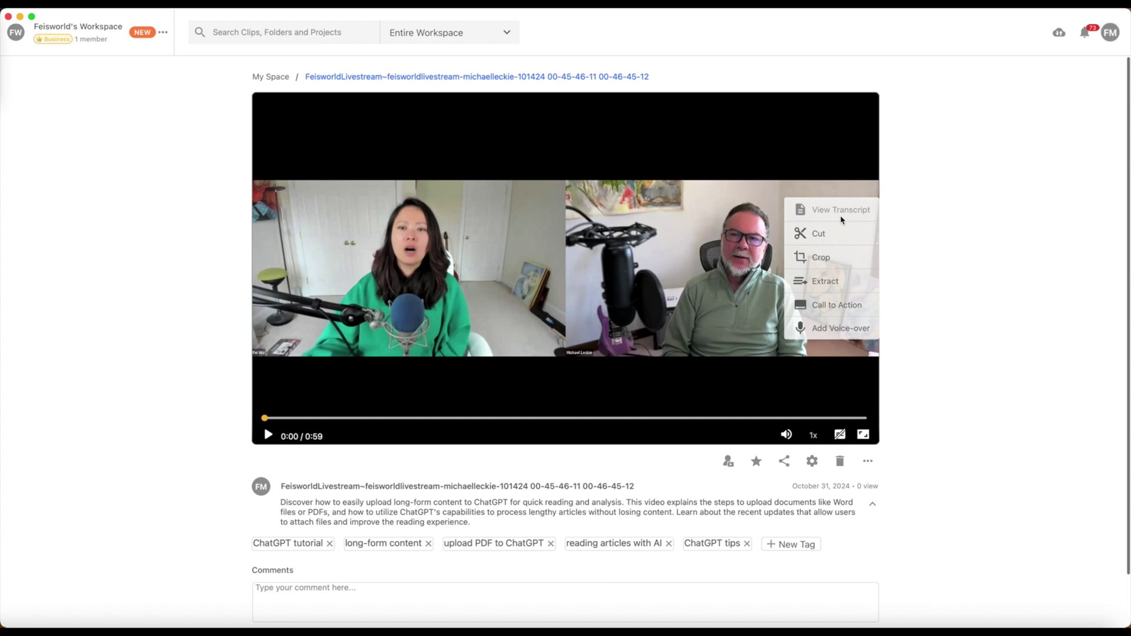
Show the clip's transcript beside the video and check its download formats
click(845, 210)
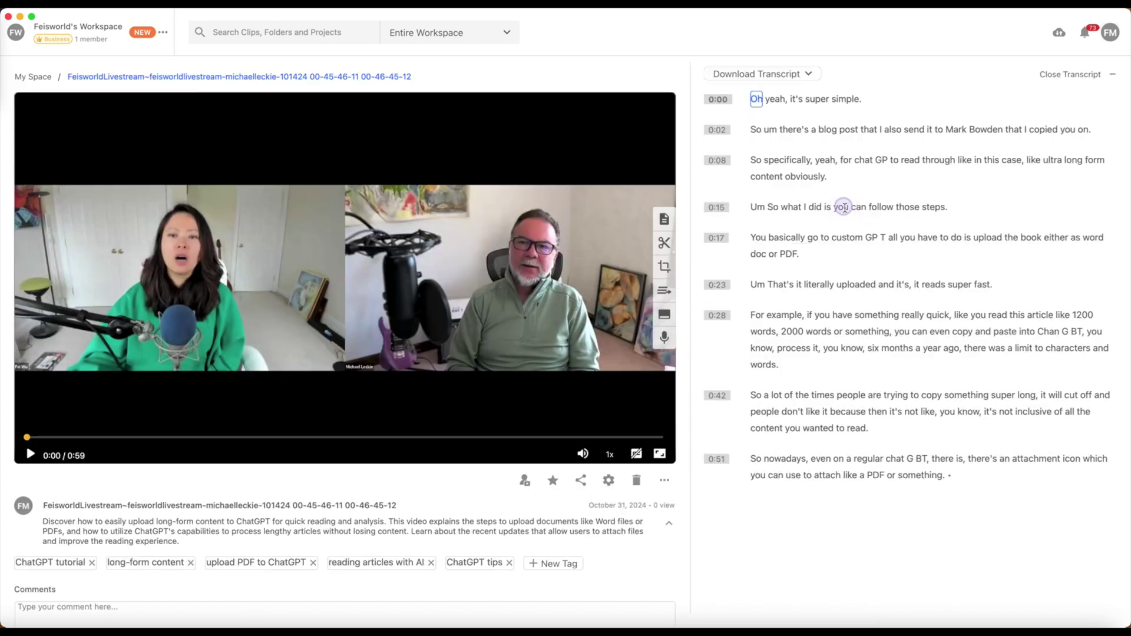
click(792, 77)
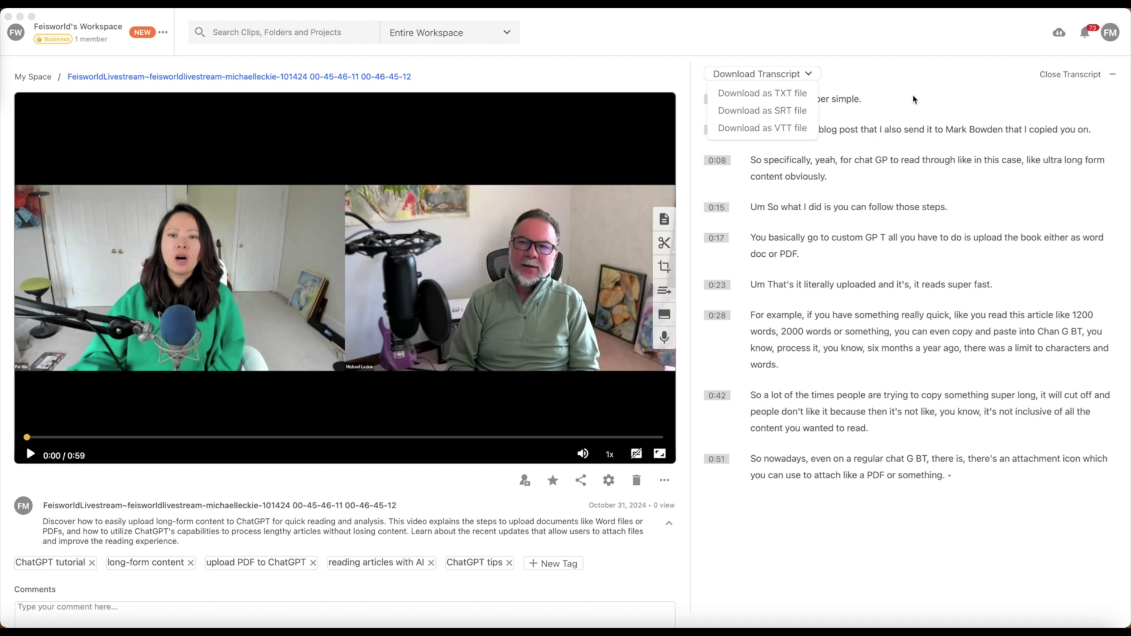
click(861, 99)
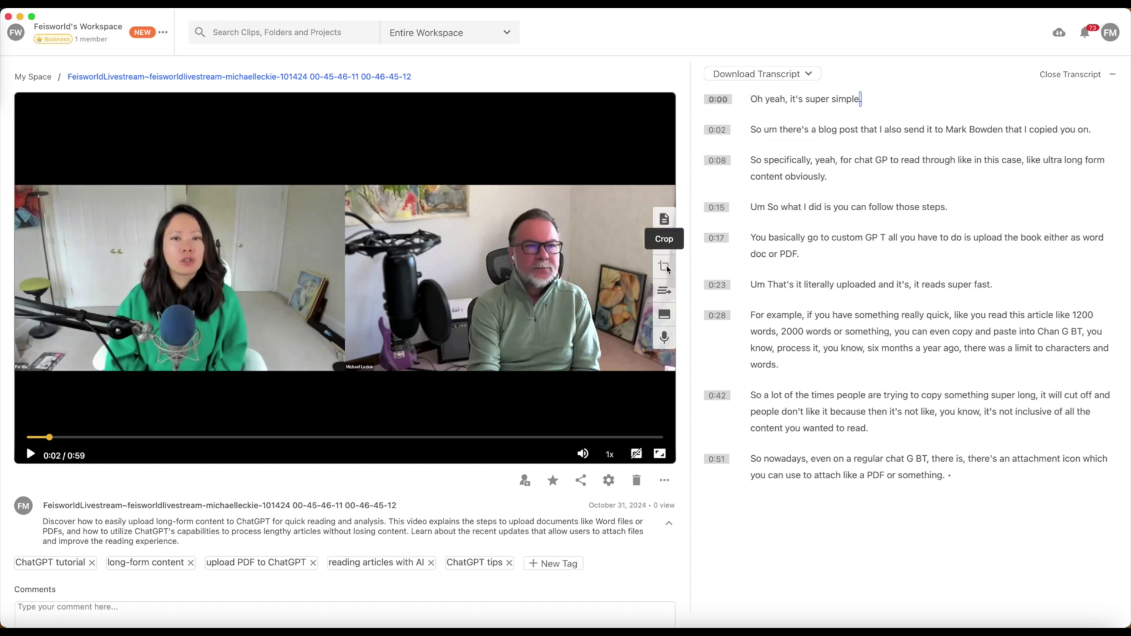
Preview 9:16 and 1:1 crops, then cancel to keep the video uncropped
click(664, 266)
click(547, 152)
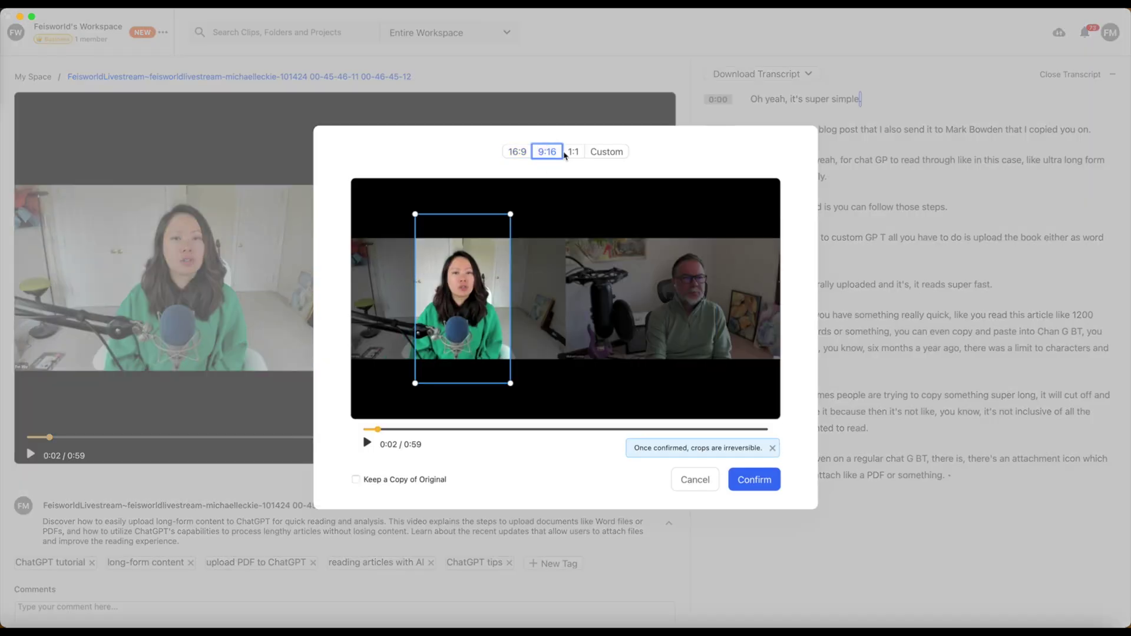
click(572, 152)
click(607, 152)
click(696, 480)
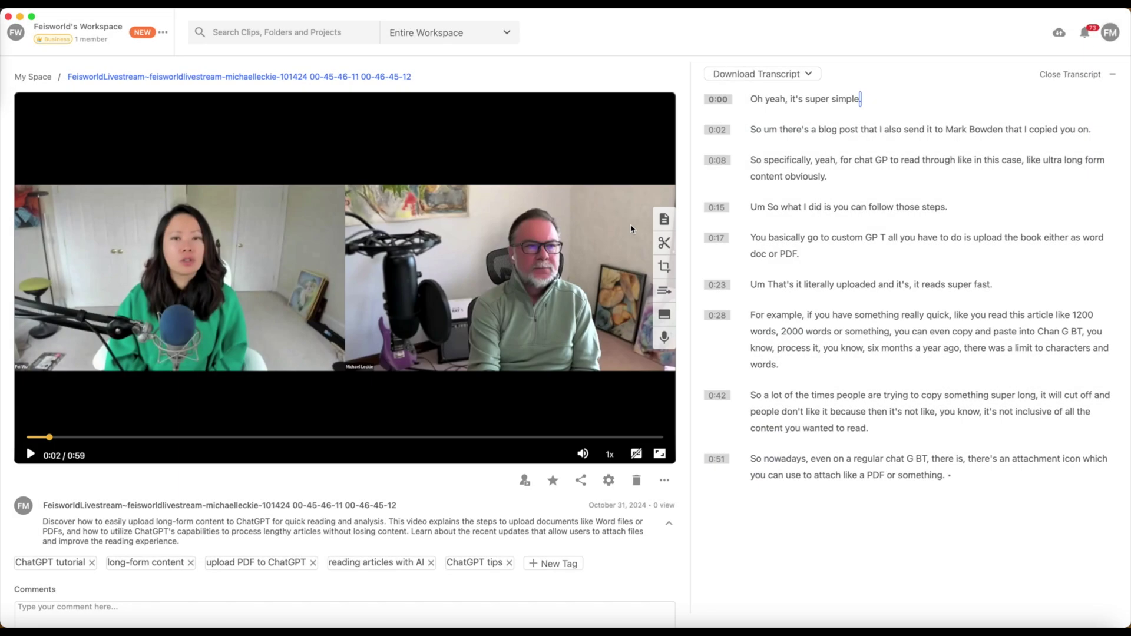
Extract and merge the 0:02 and 0:17 transcript sentences
click(668, 294)
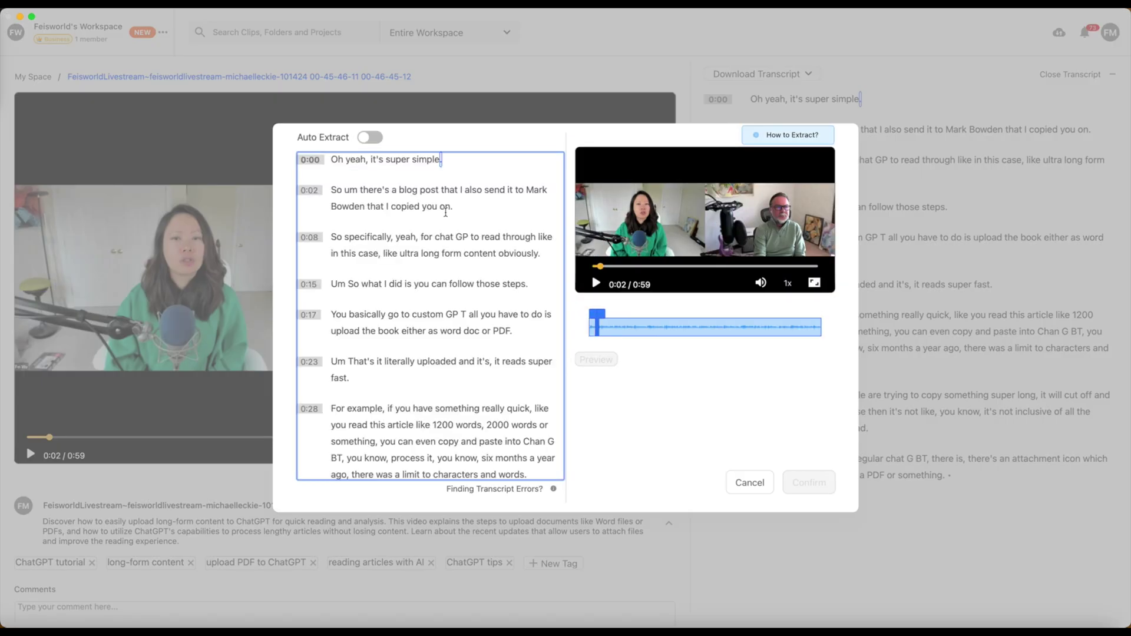
drag(334, 188, 454, 206)
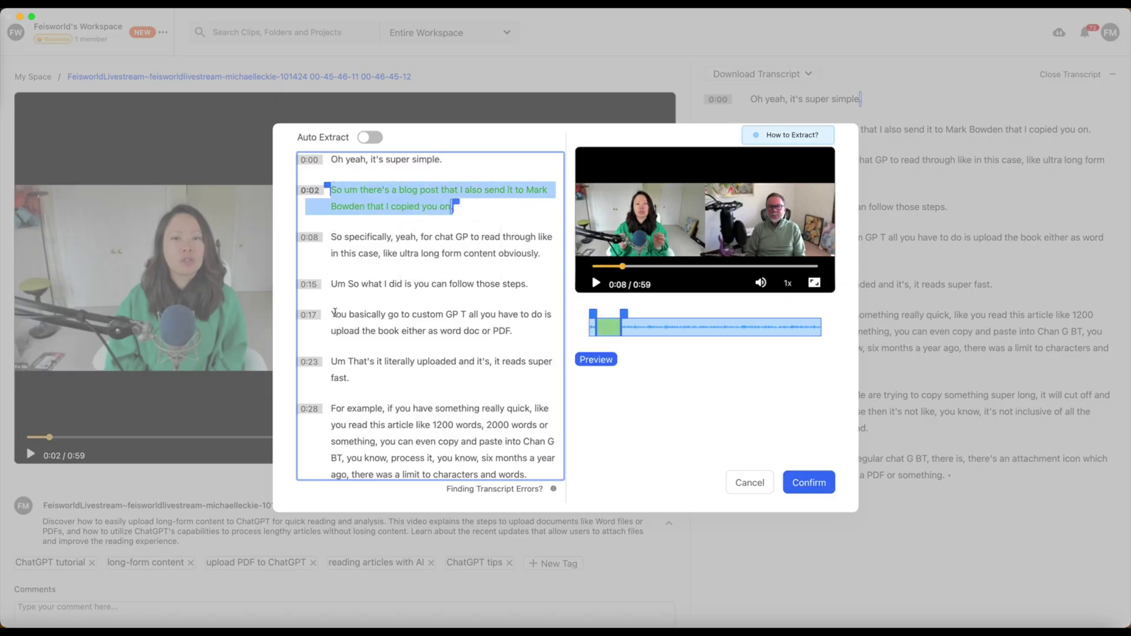
drag(333, 314, 512, 331)
click(521, 361)
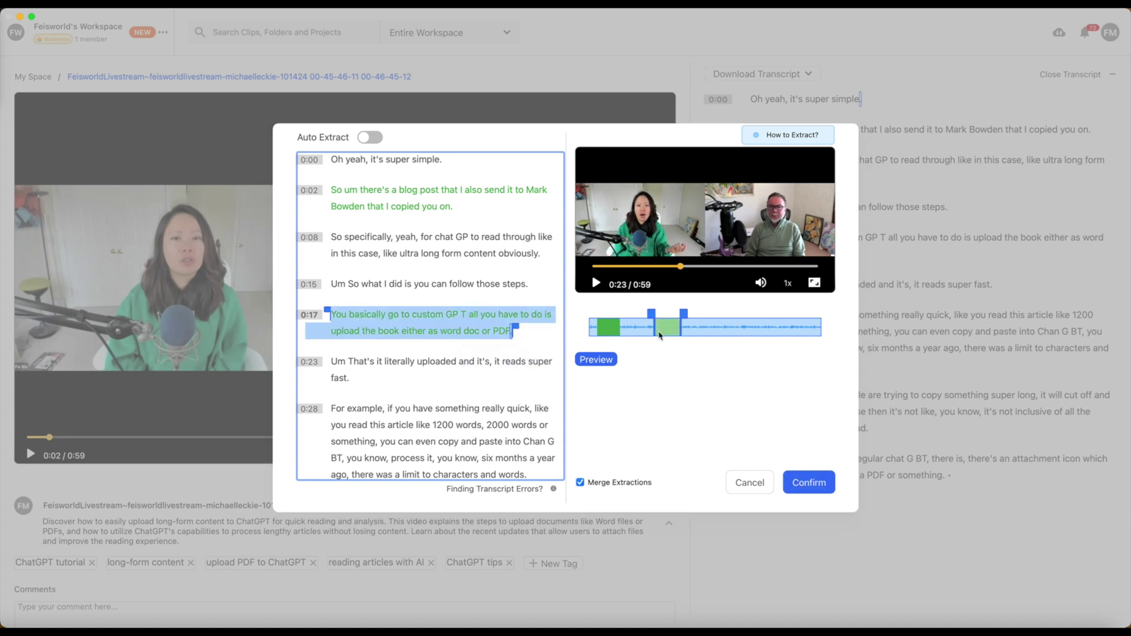
click(799, 490)
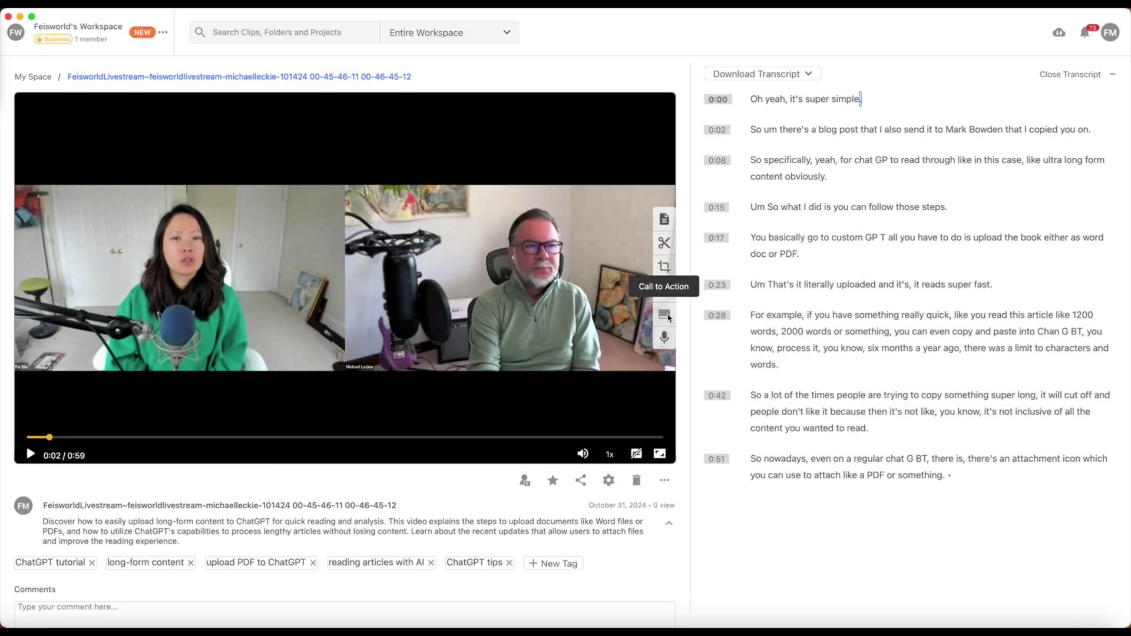
Add a call-to-action button with the text 'Sign up for our newsletter'
click(665, 314)
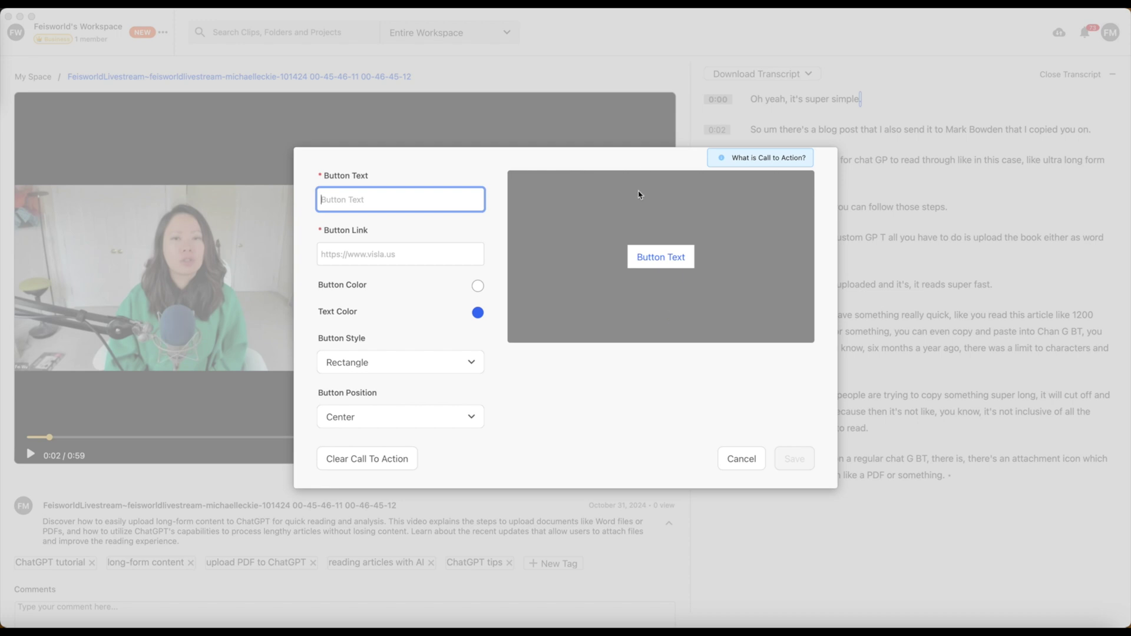
click(417, 204)
text(Learn more)
key(super+a)
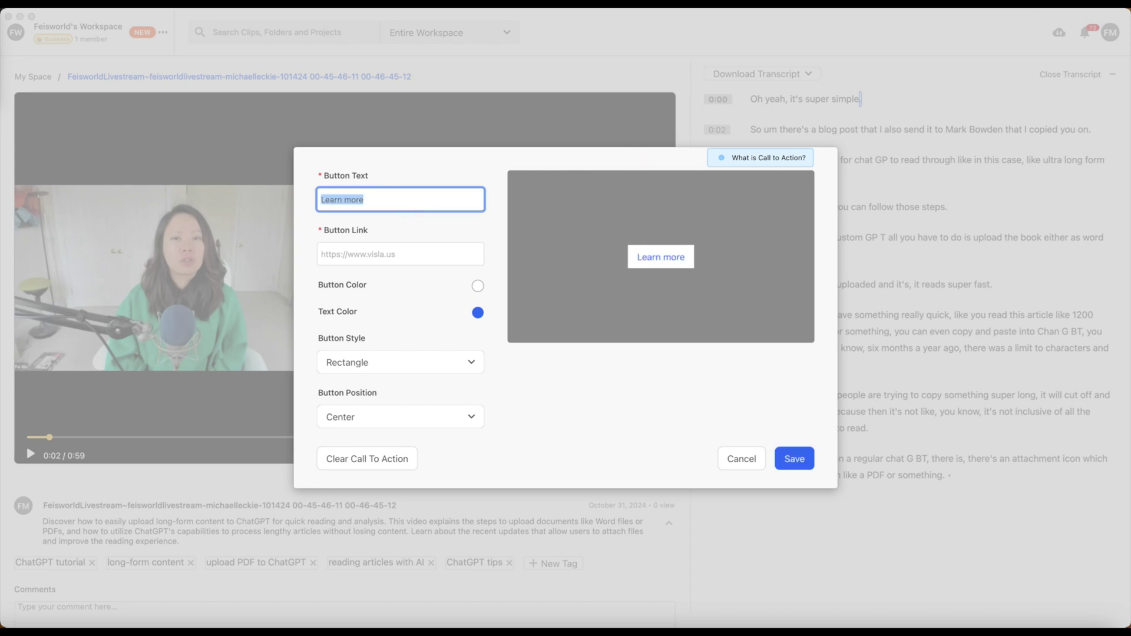
text(Sign up for our newsletter)
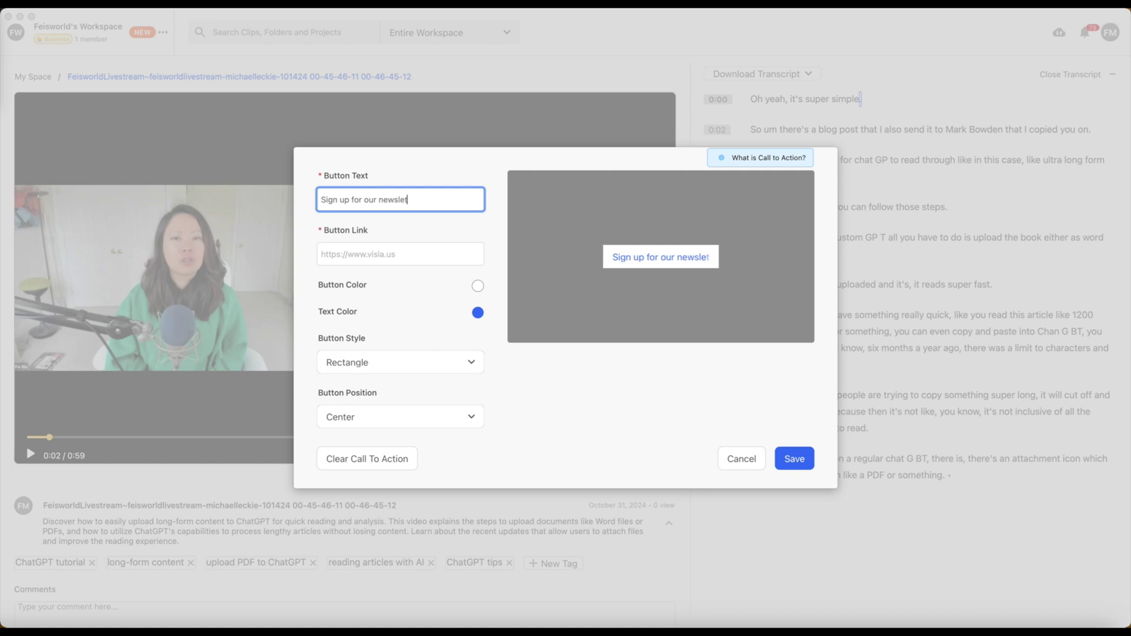
key(Tab)
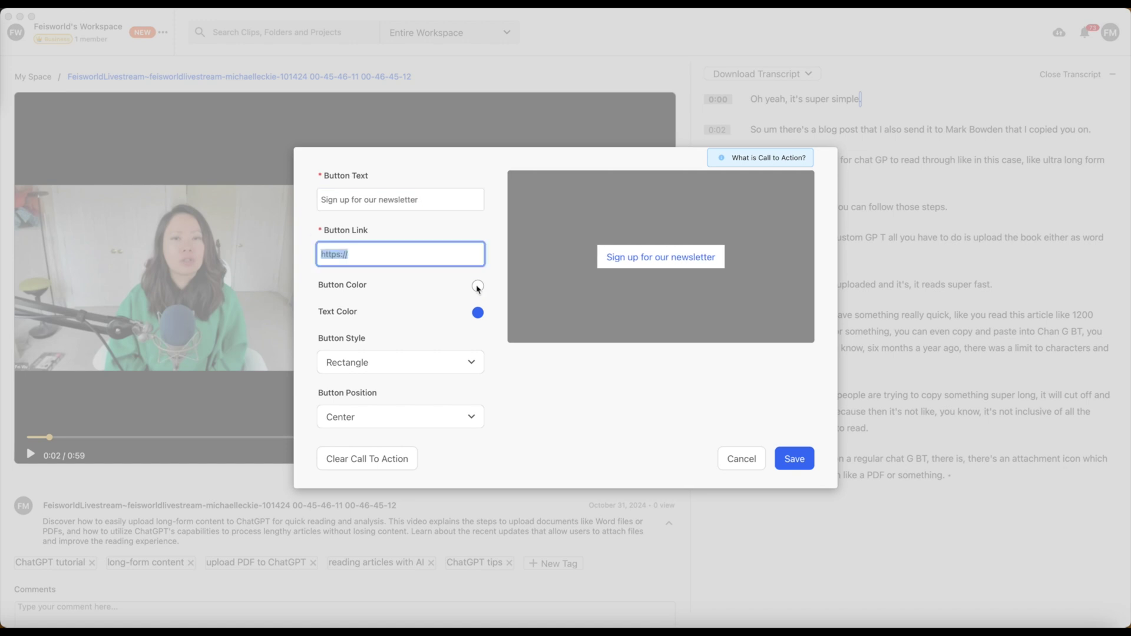
Explore button colour swatches, sliders and colour wheel, then close the call-to-action editor
click(478, 286)
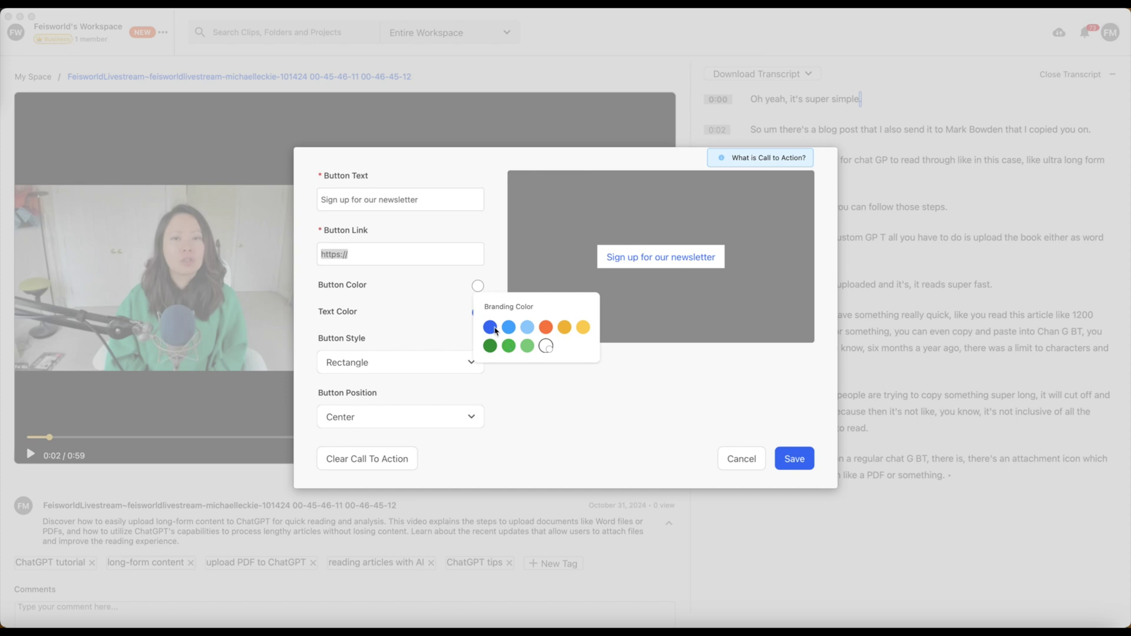
click(545, 346)
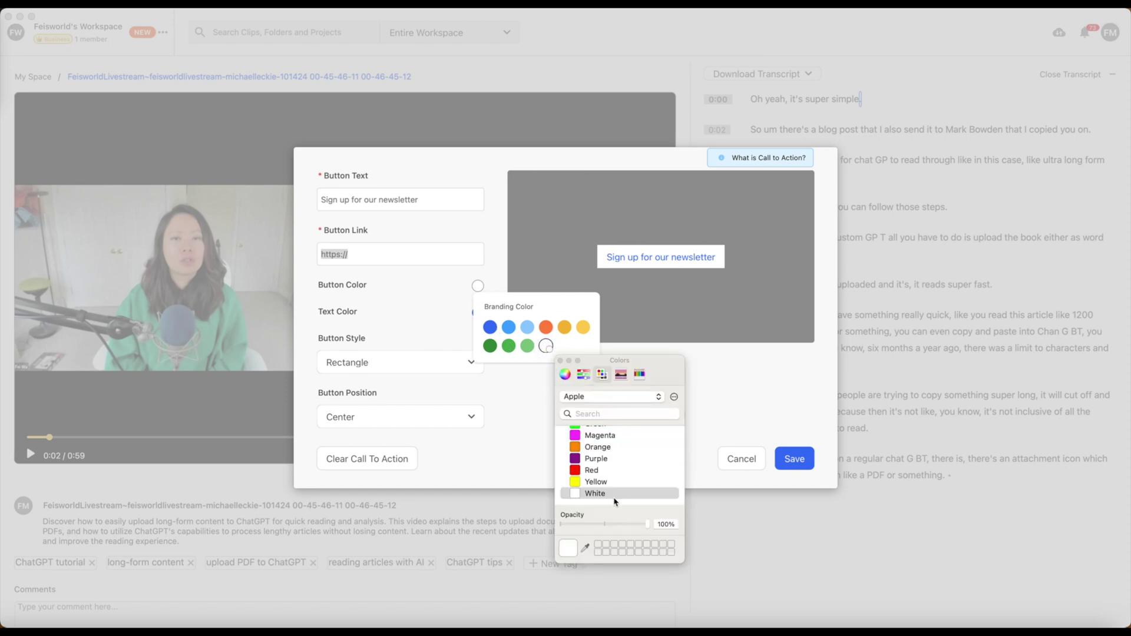
click(584, 374)
click(565, 373)
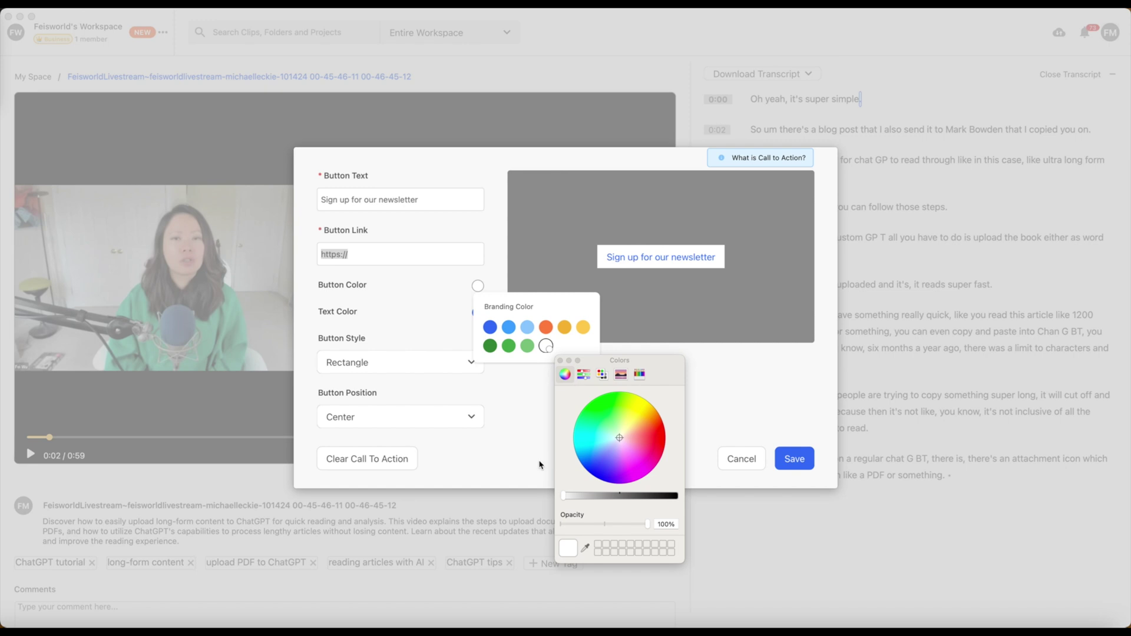
click(416, 324)
click(739, 458)
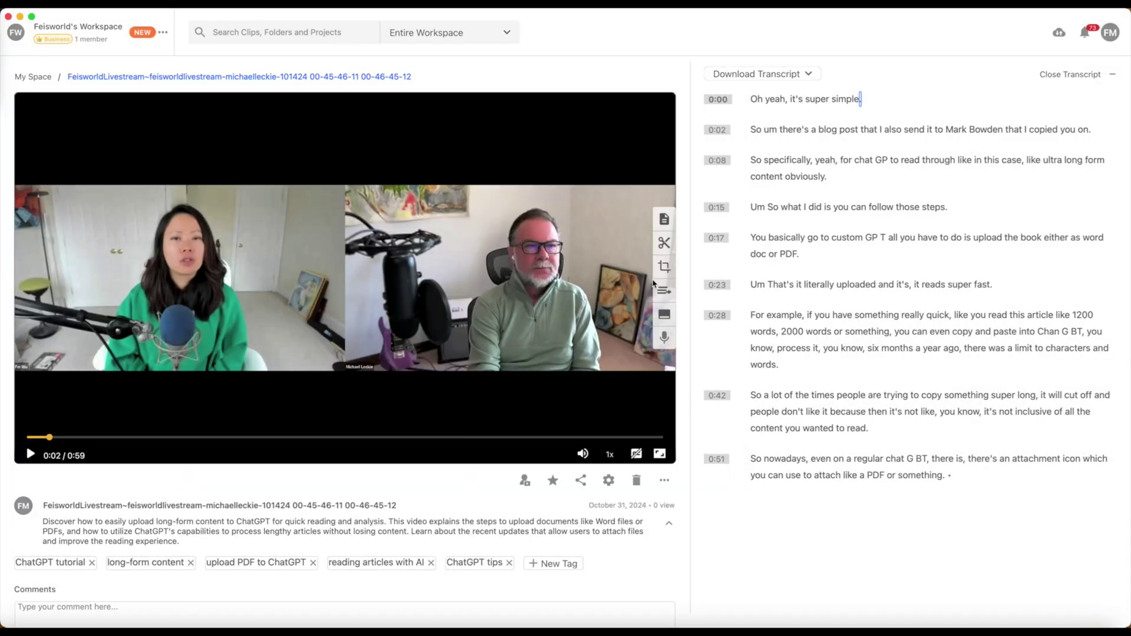
Open the voice-over recorder and list the available microphone input devices
click(665, 338)
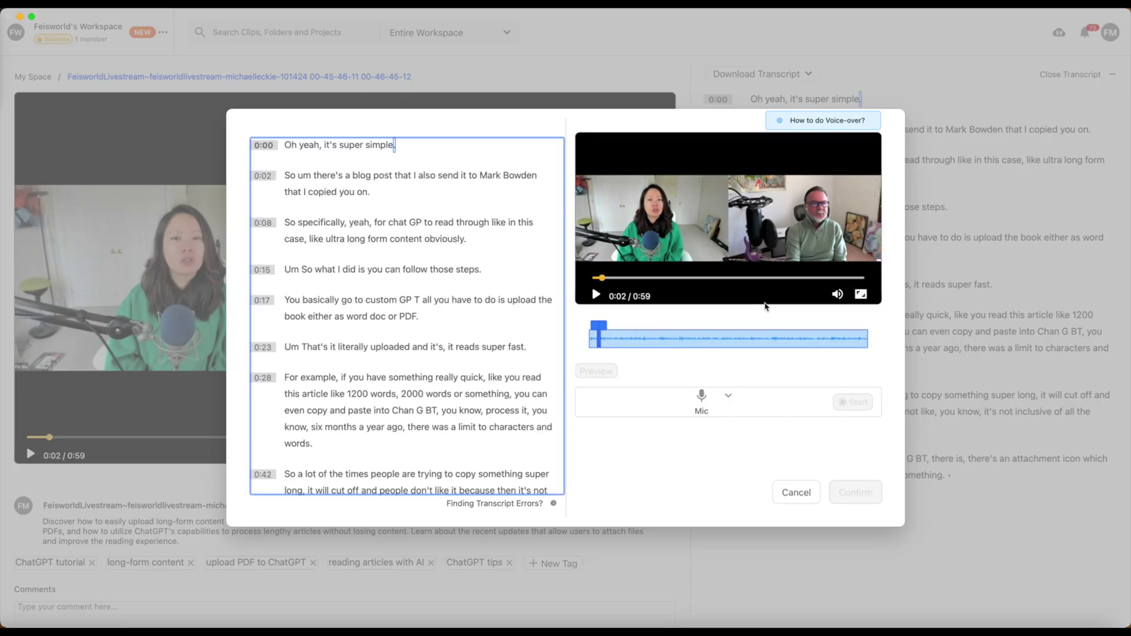
click(726, 398)
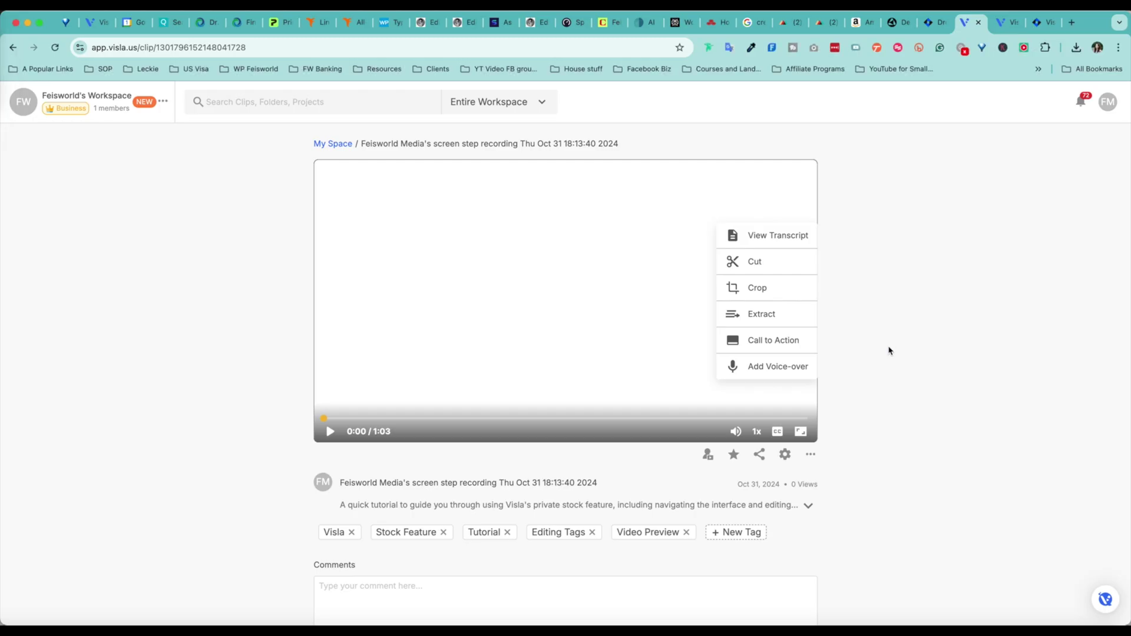
Open the clip's sharing options and keep link access at Can view
click(760, 456)
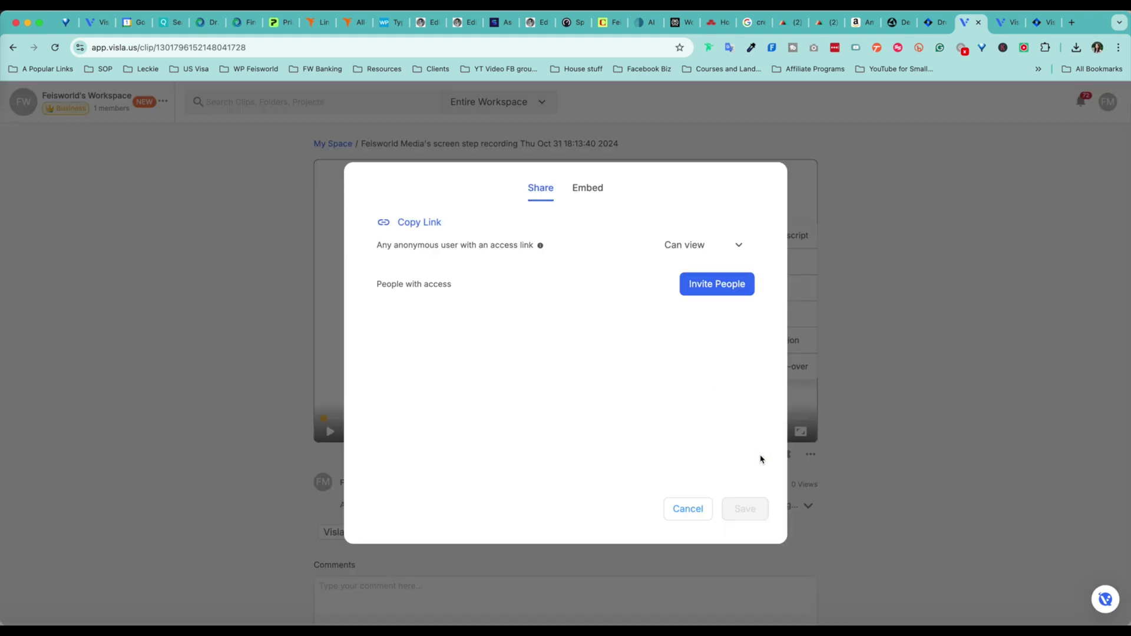
click(705, 247)
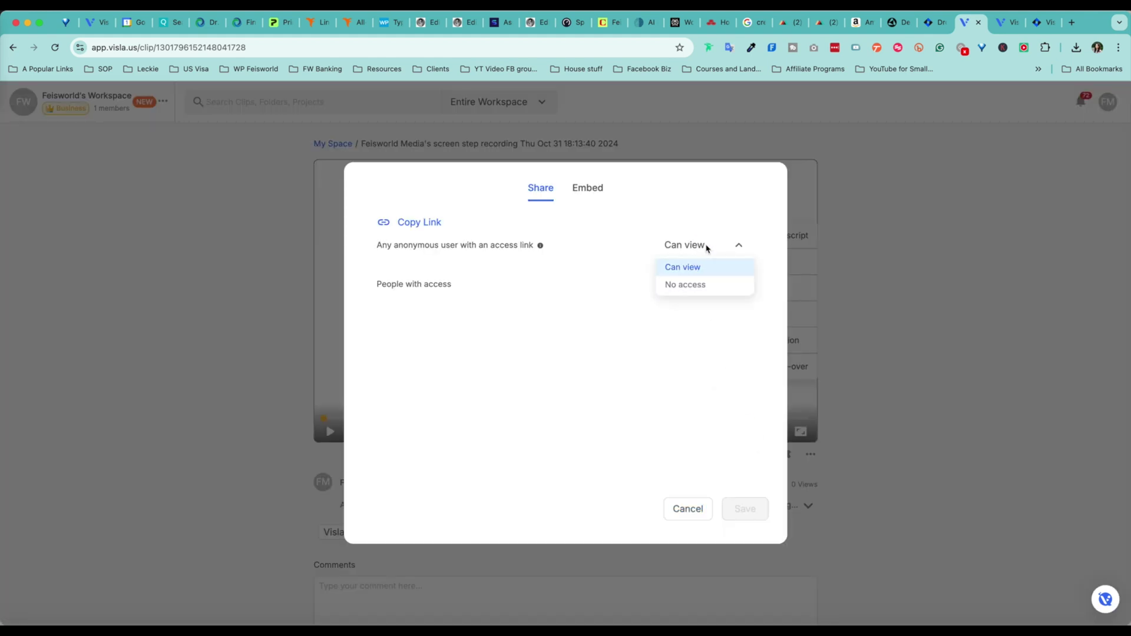
click(708, 248)
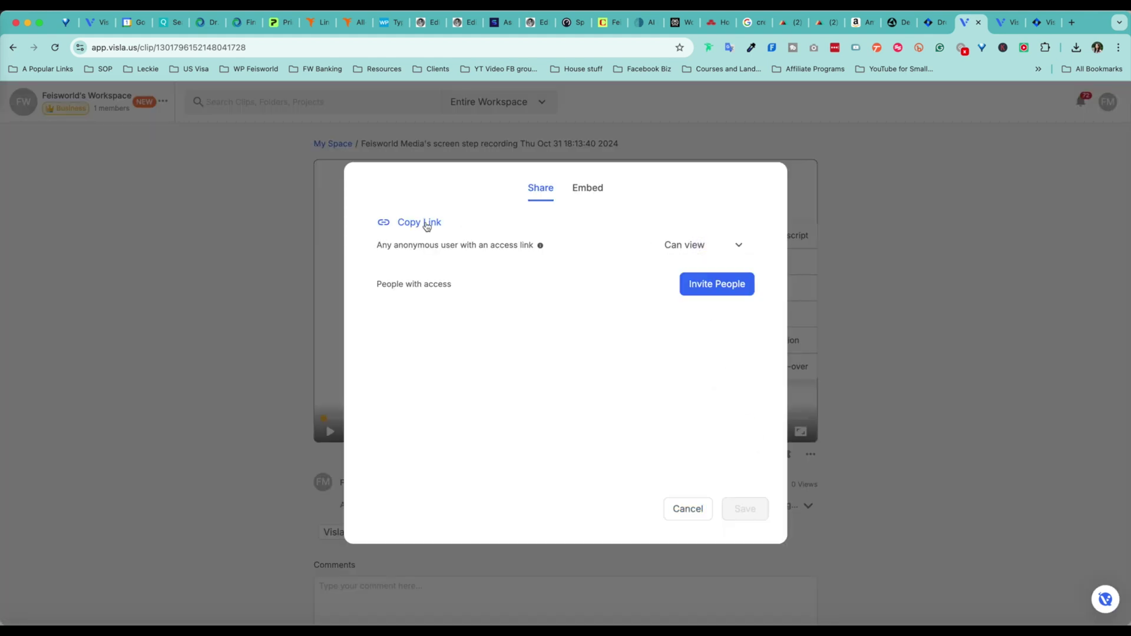
Switch to Invite People and review the permission choices for invitees
click(715, 283)
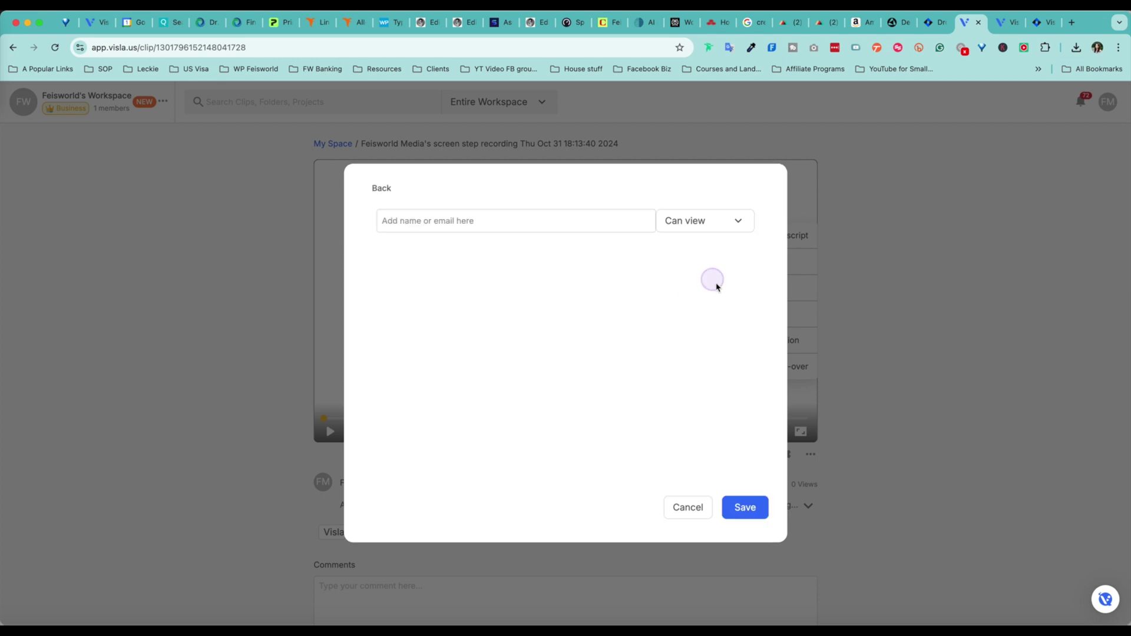
click(548, 223)
click(687, 224)
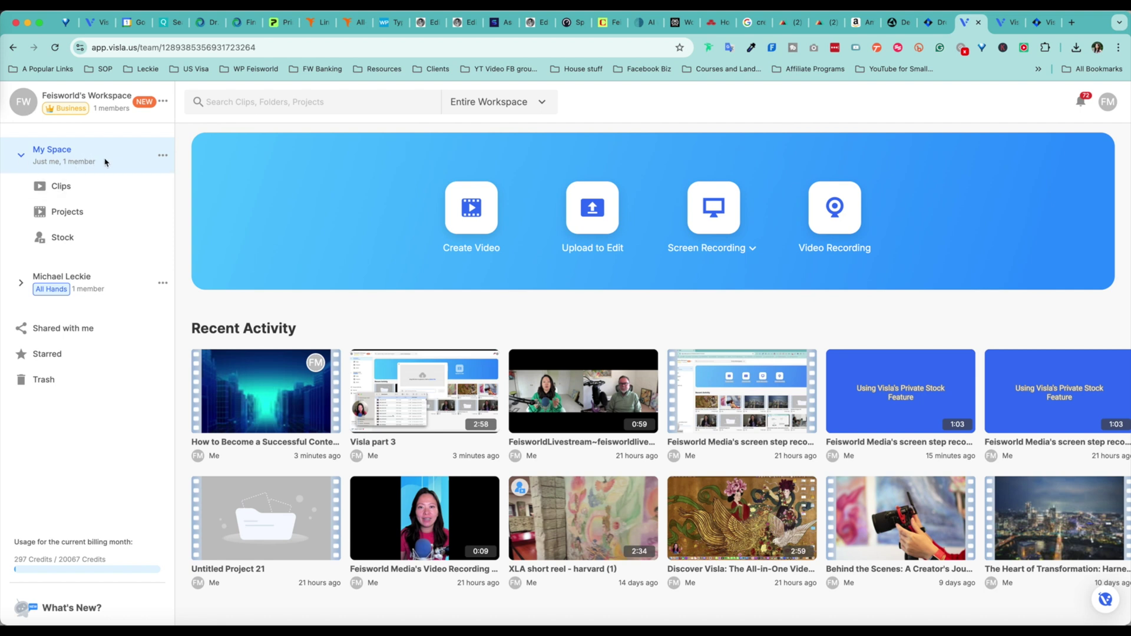
Browse My Space Clips and Projects, then expand the other member's teamspace
click(91, 184)
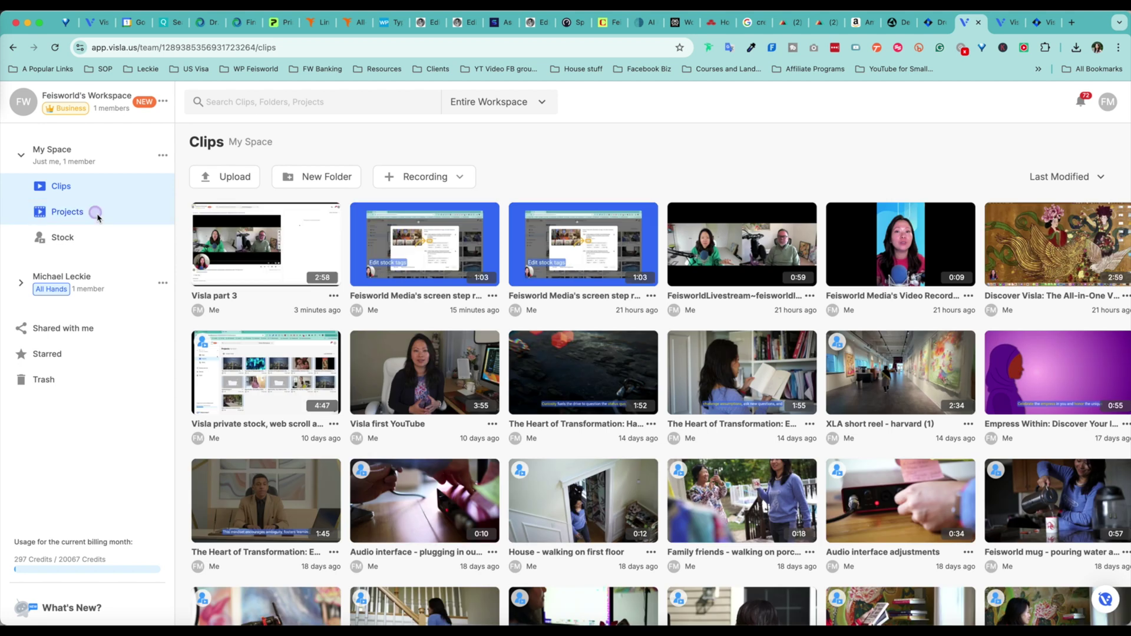
click(96, 214)
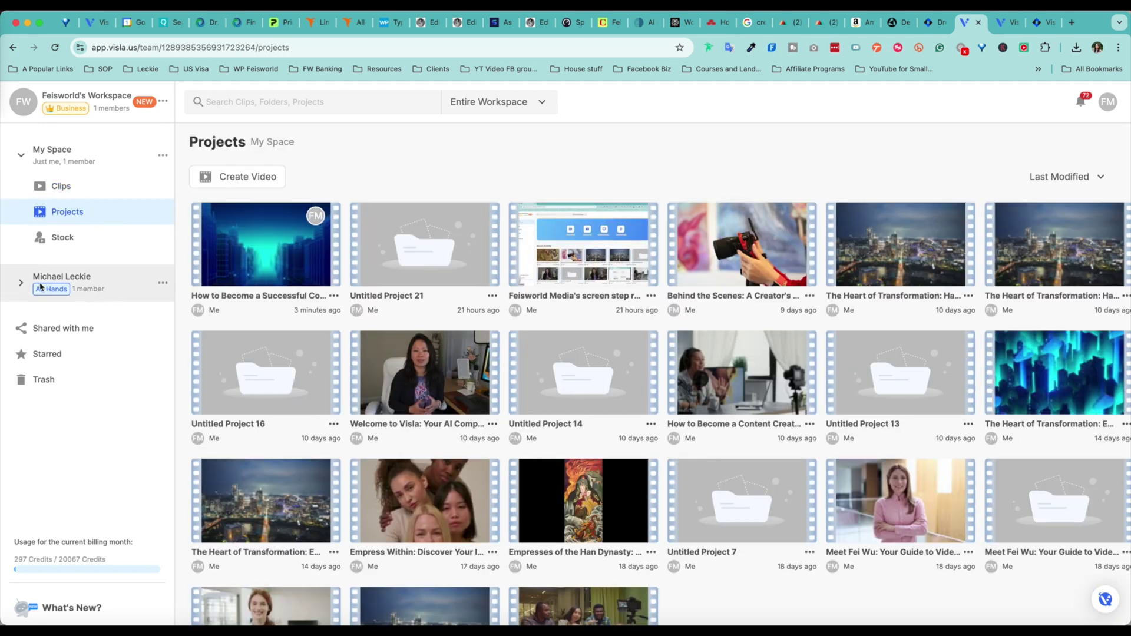
click(21, 289)
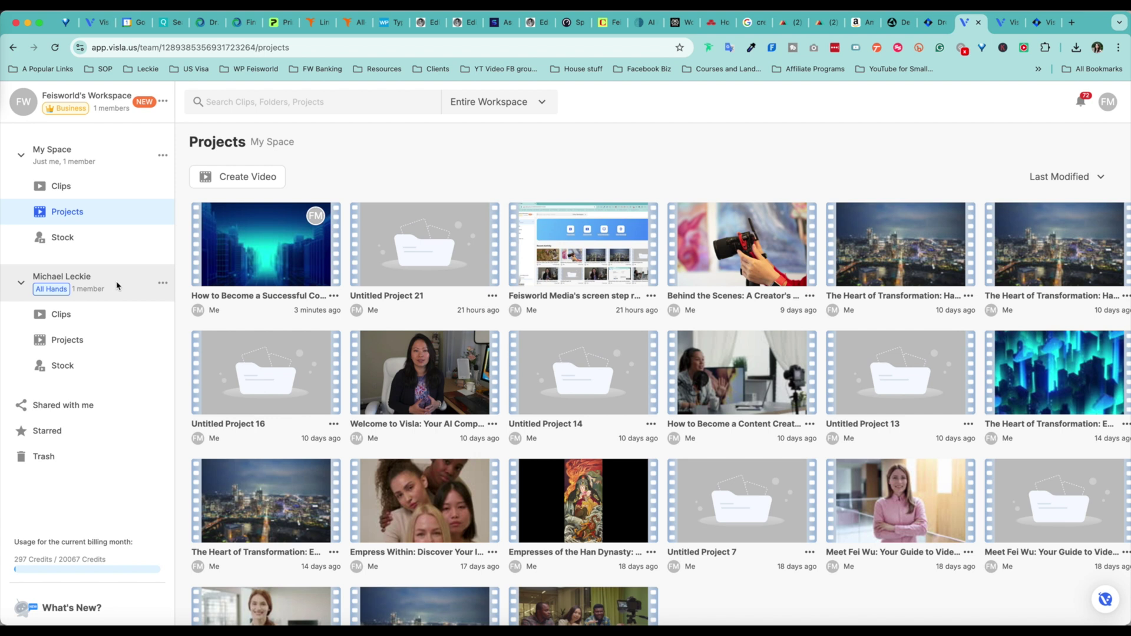
click(163, 101)
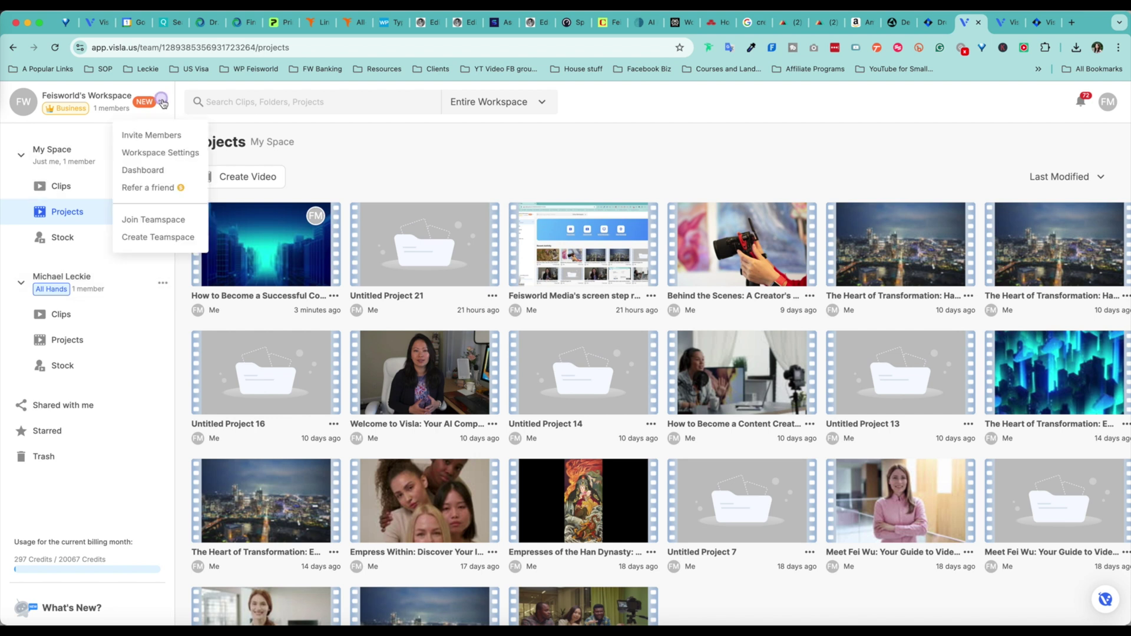
Start a new teamspace from the workspace menu, leaving the name empty and access at Open
click(182, 240)
click(501, 343)
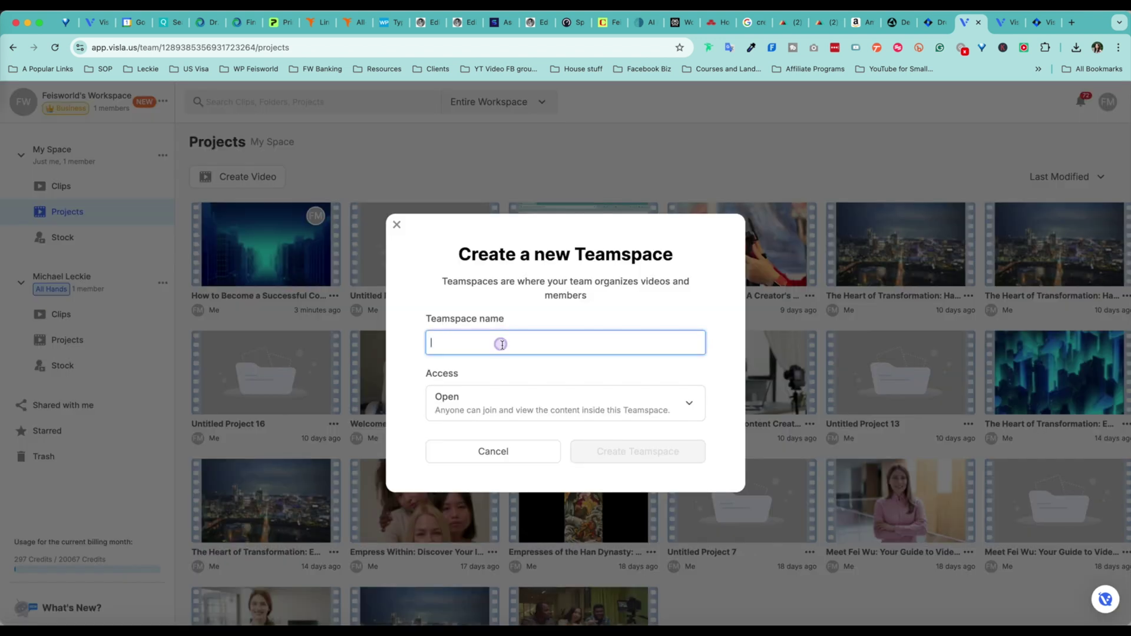
click(678, 402)
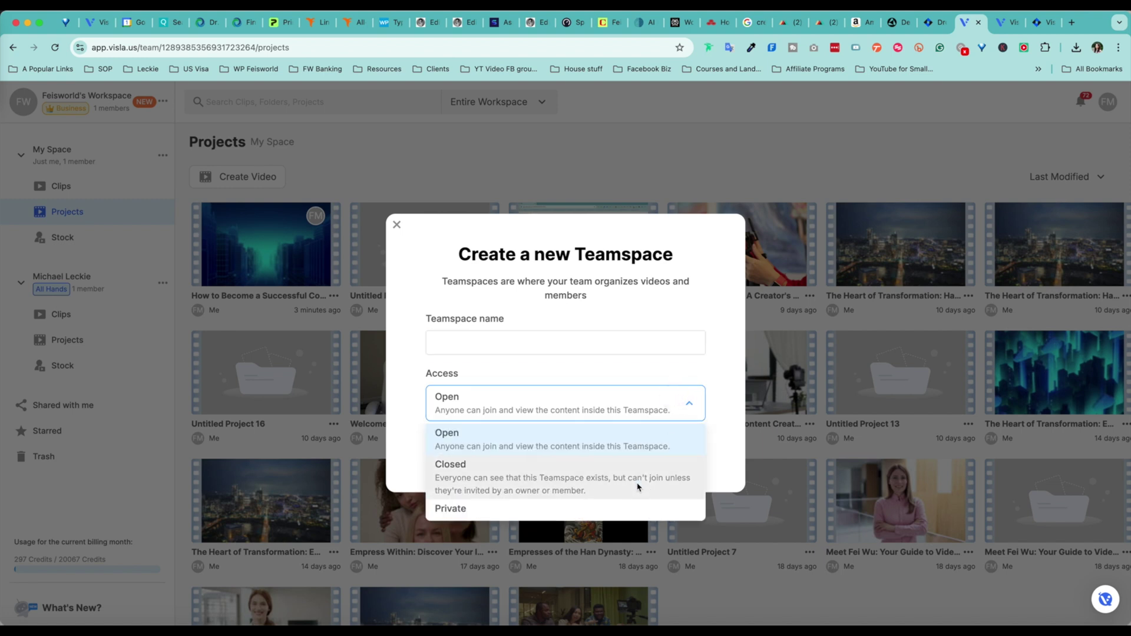
click(702, 417)
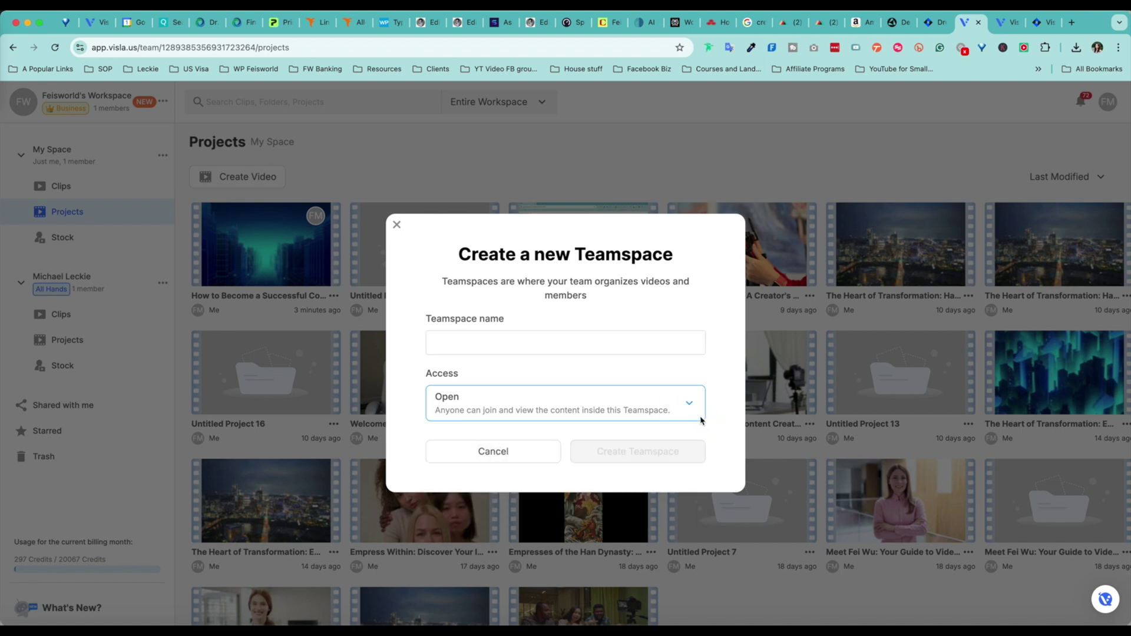